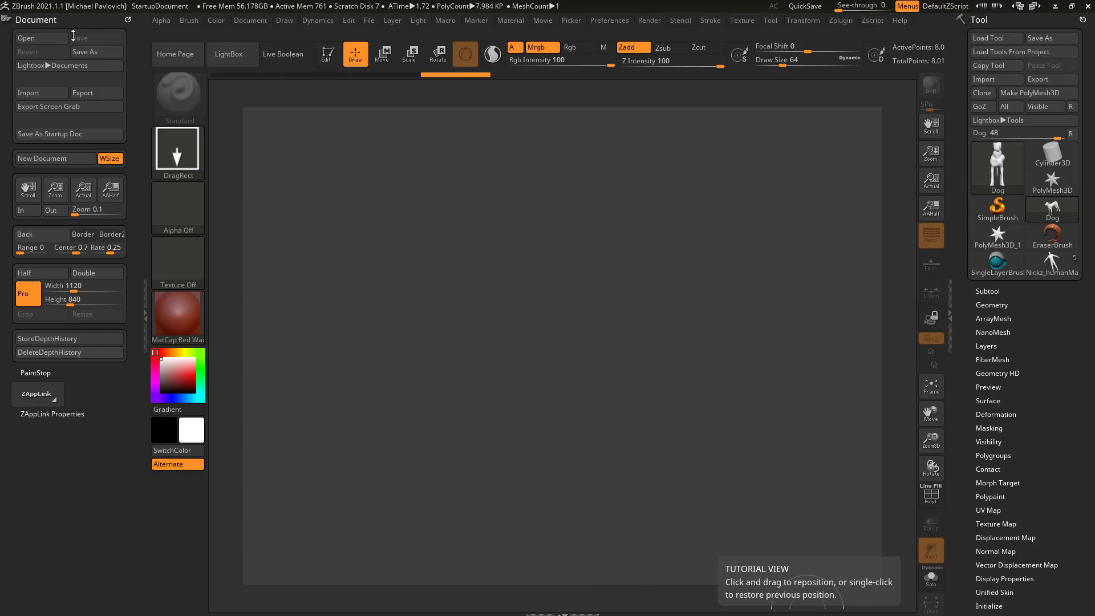
Preview the quick brush and colour popup, then hide the shelves so the canvas fills the workspace
{"action": "left_click_drag", "start_coordinate": [958, 236], "coordinate": [972, 158]}
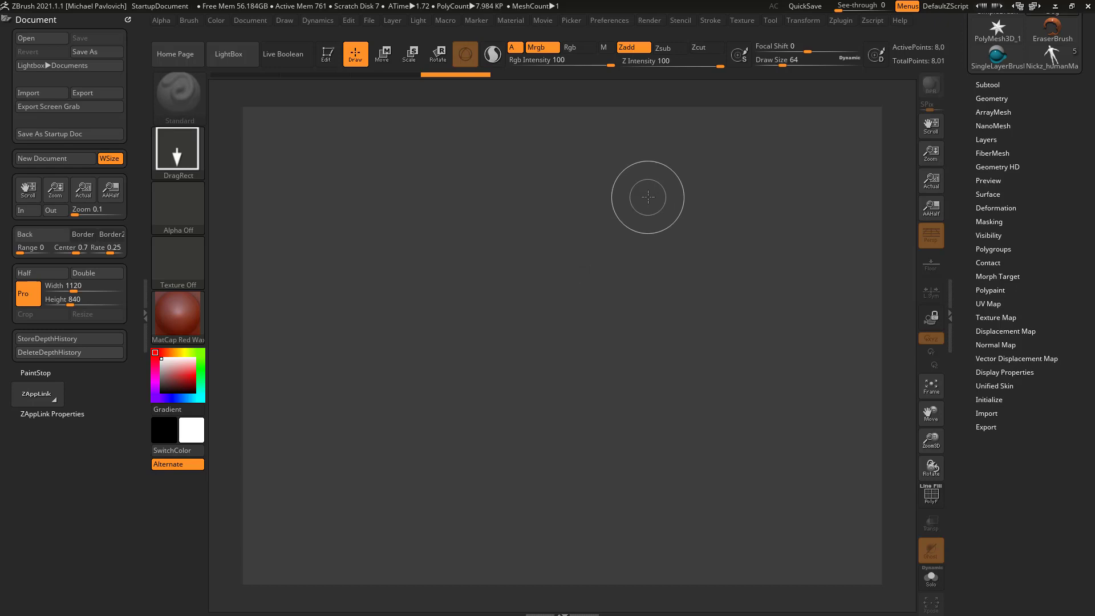
{"action": "key", "text": "space"}
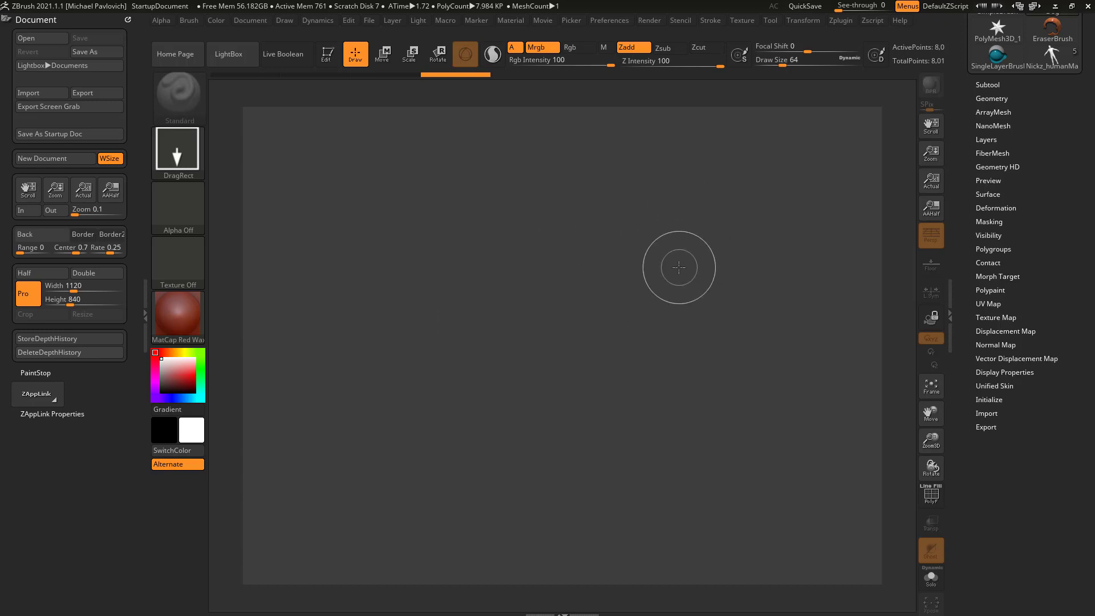
{"action": "key", "text": "Tab"}
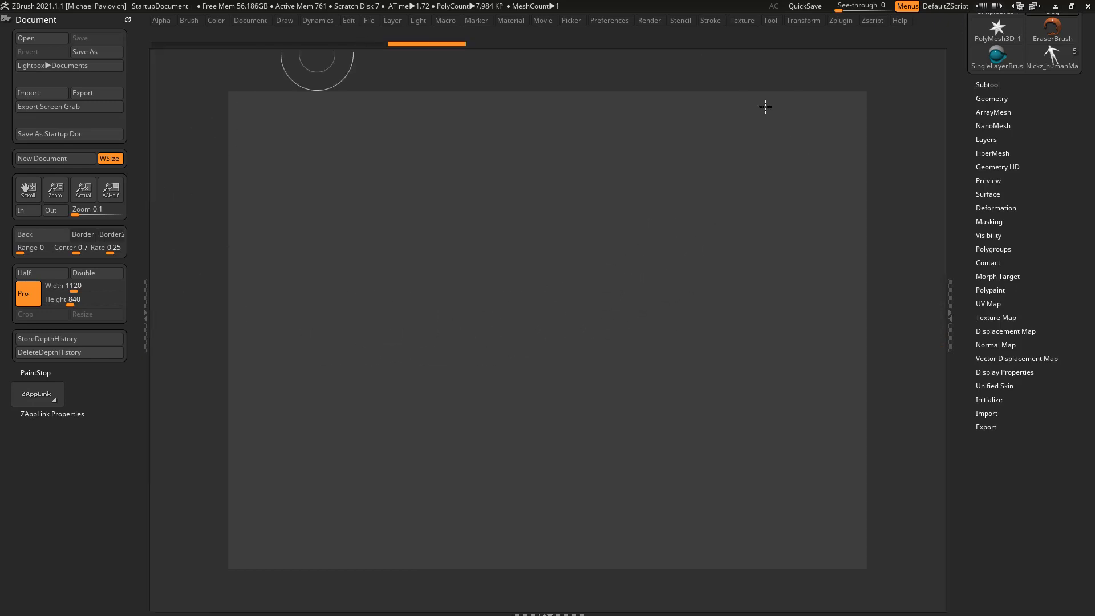
{"action": "double_click", "coordinate": [143, 289]}
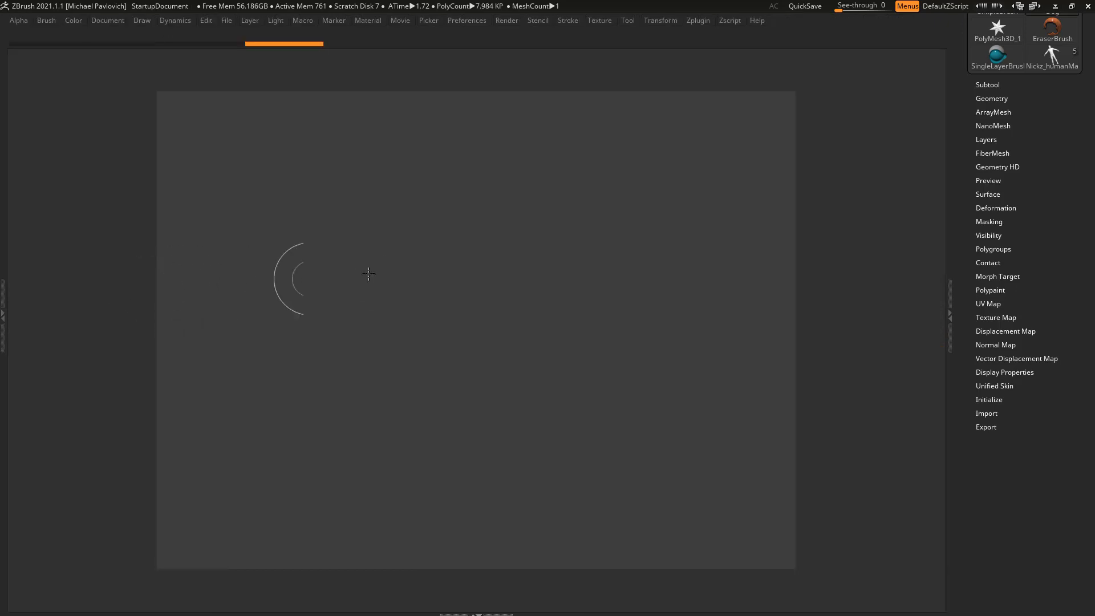
{"action": "double_click", "coordinate": [953, 289]}
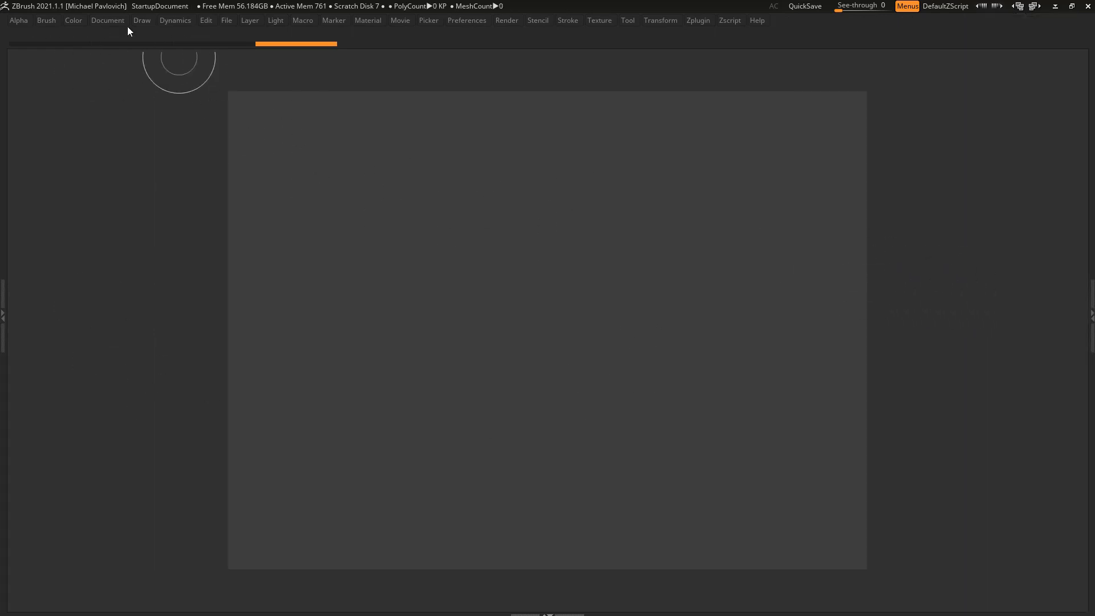
{"action": "key", "text": "space"}
{"action": "left_click", "coordinate": [3, 297]}
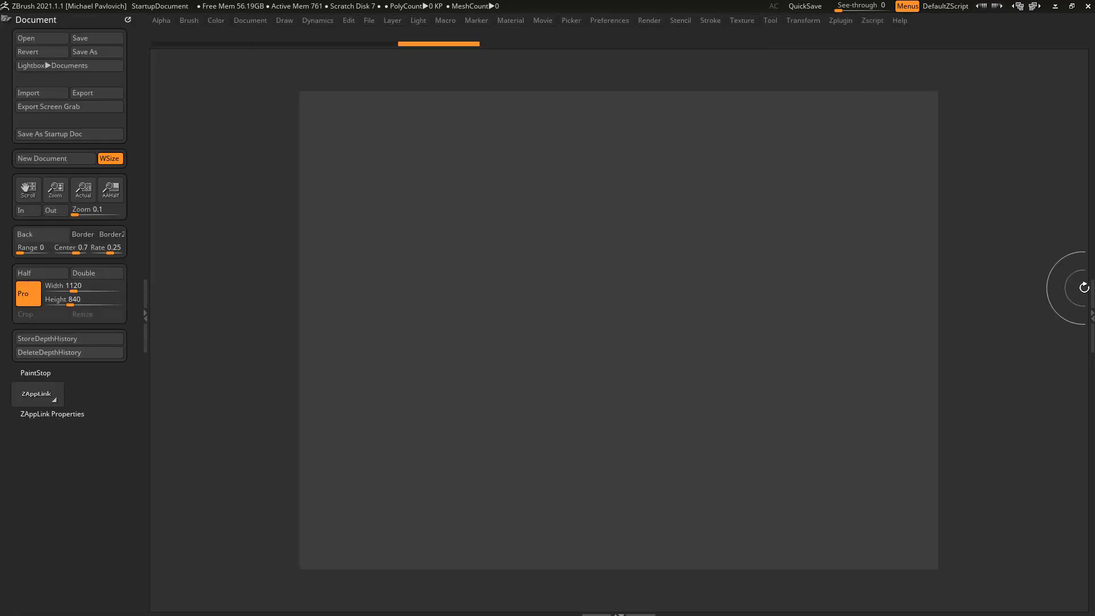
{"action": "left_click", "coordinate": [1091, 294]}
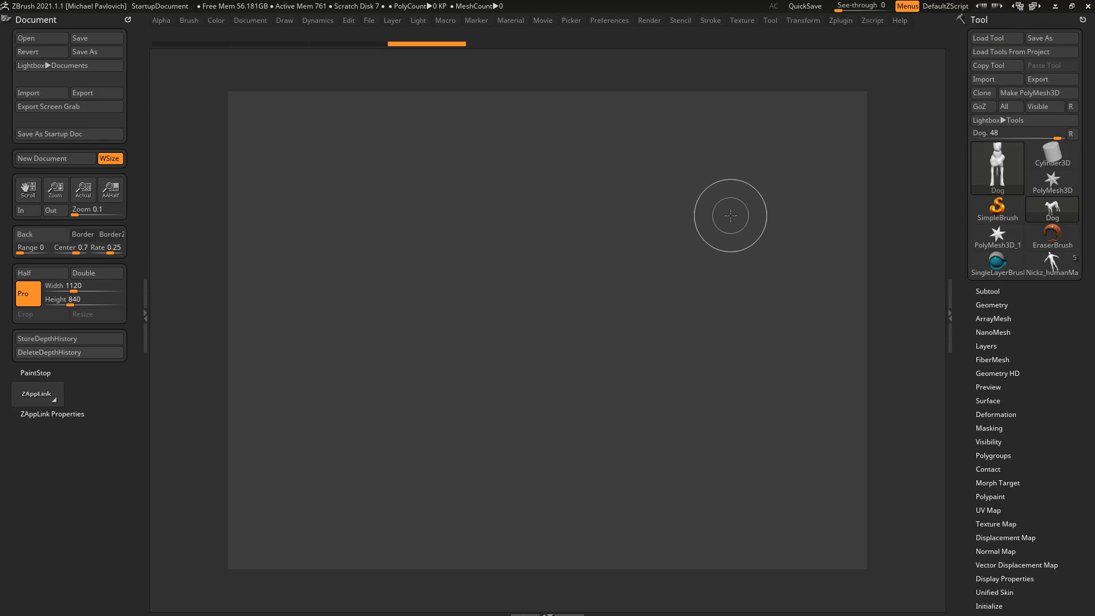
Bring the shelves back and dock the Brush palette in the left tray above Document
{"action": "key", "text": "Tab"}
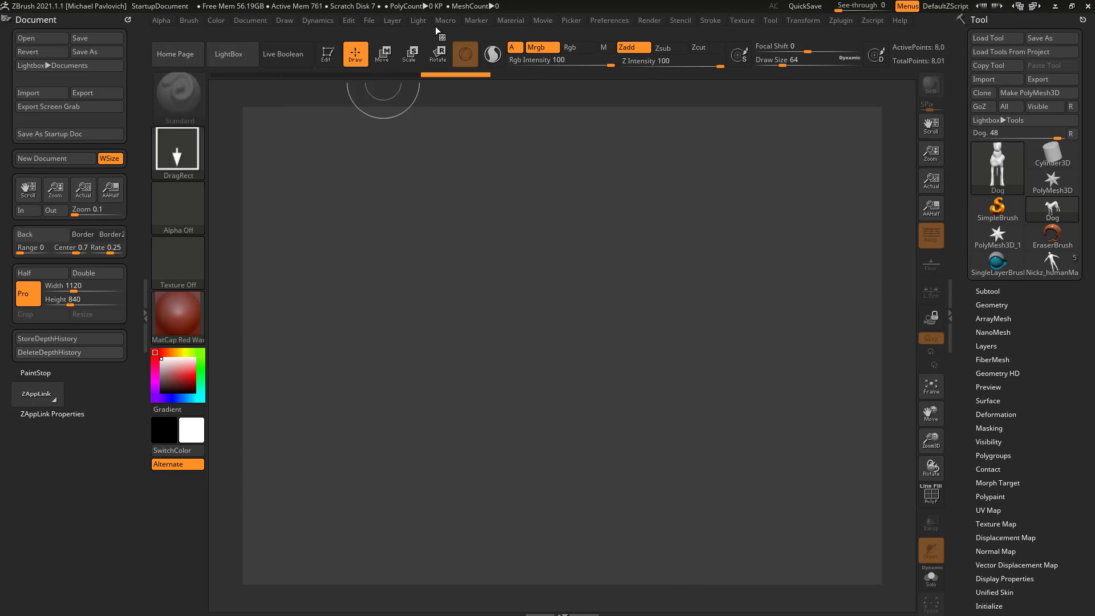
{"action": "left_click", "coordinate": [189, 20]}
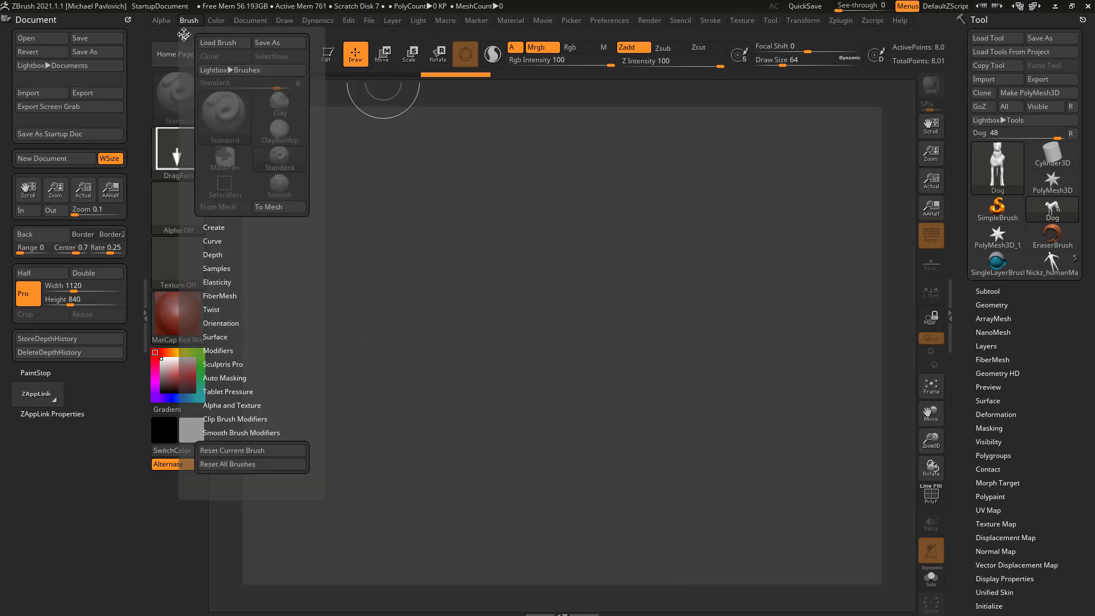
{"action": "left_click_drag", "start_coordinate": [183, 34], "coordinate": [131, 63]}
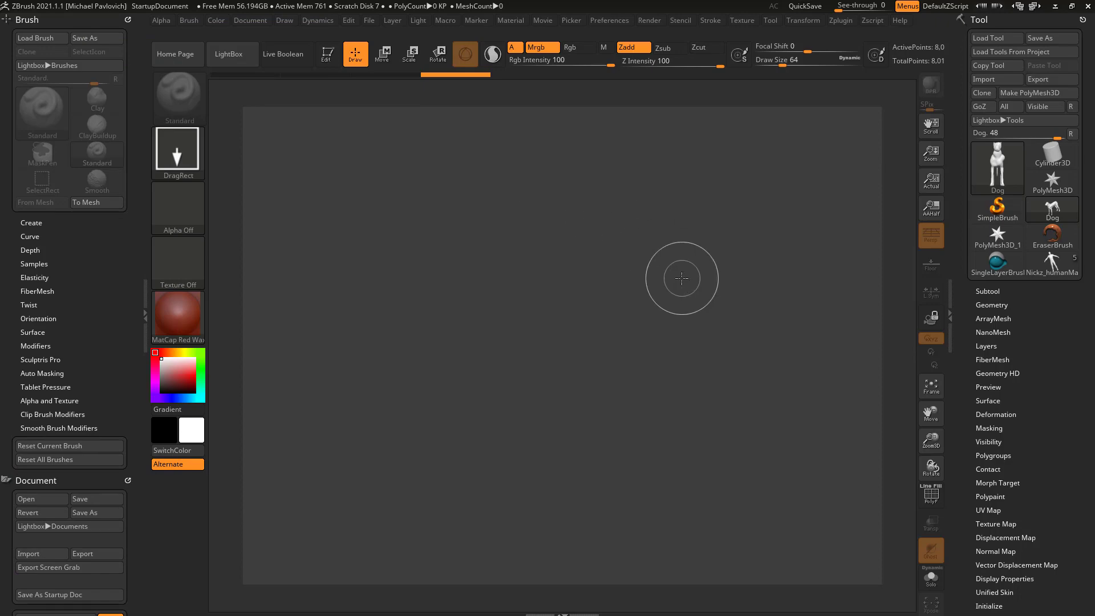
{"action": "mouse_move", "coordinate": [140, 280]}
{"action": "left_mouse_down"}
{"action": "mouse_move", "coordinate": [136, 269]}
{"action": "mouse_move", "coordinate": [131, 293]}
{"action": "mouse_move", "coordinate": [135, 175]}
{"action": "mouse_move", "coordinate": [126, 403]}
{"action": "left_mouse_up"}
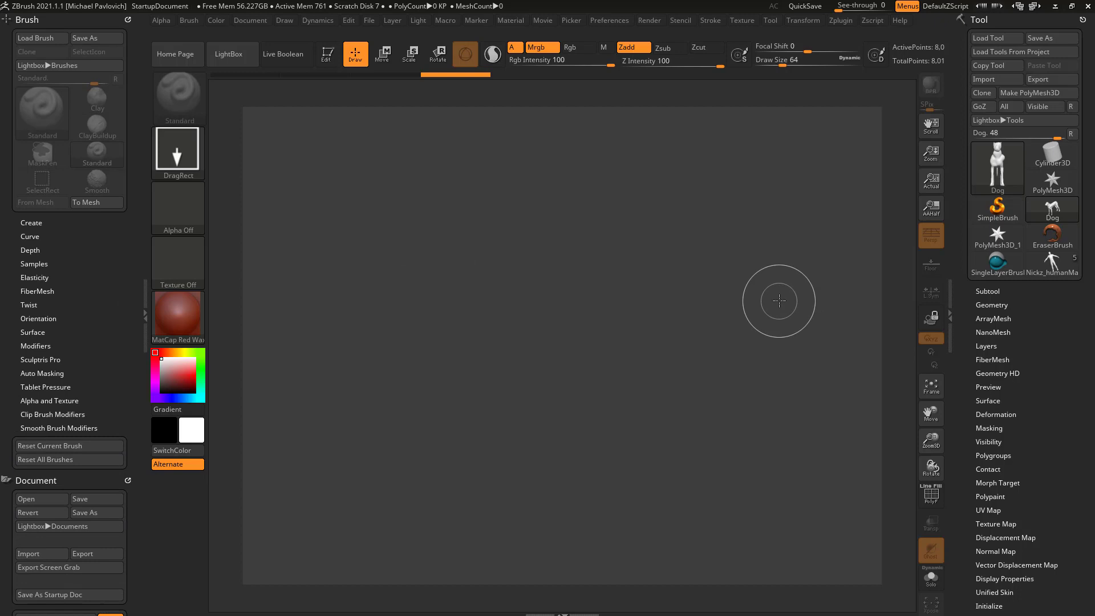
Expand and then collapse the Brush palette's Depth and Elasticity subpalettes
{"action": "left_click", "coordinate": [34, 278]}
{"action": "left_click", "coordinate": [30, 250]}
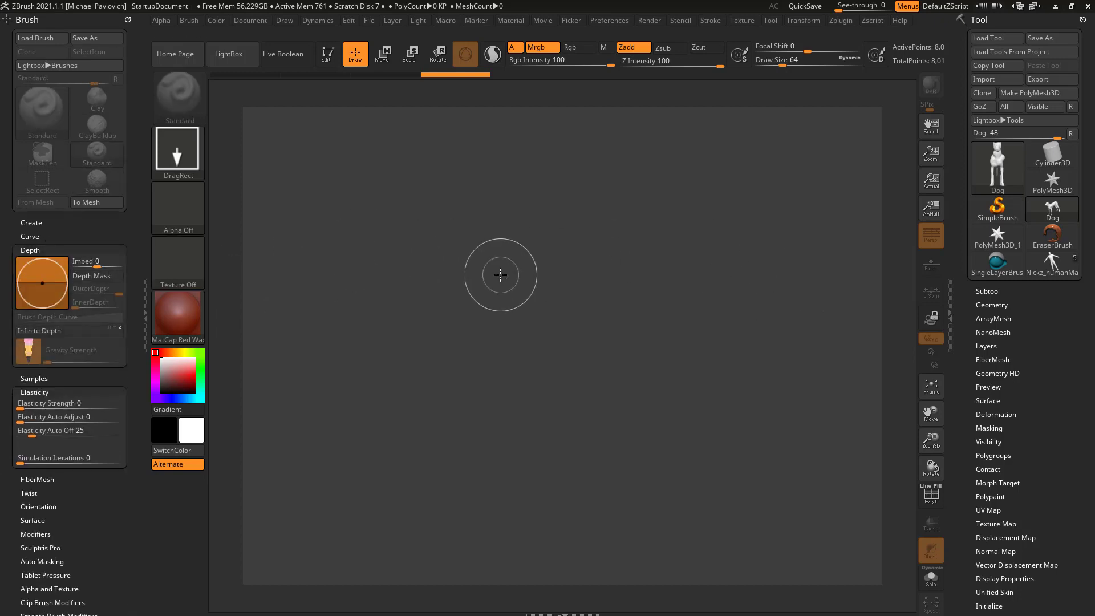
{"action": "left_click", "coordinate": [30, 250]}
{"action": "left_click", "coordinate": [34, 277]}
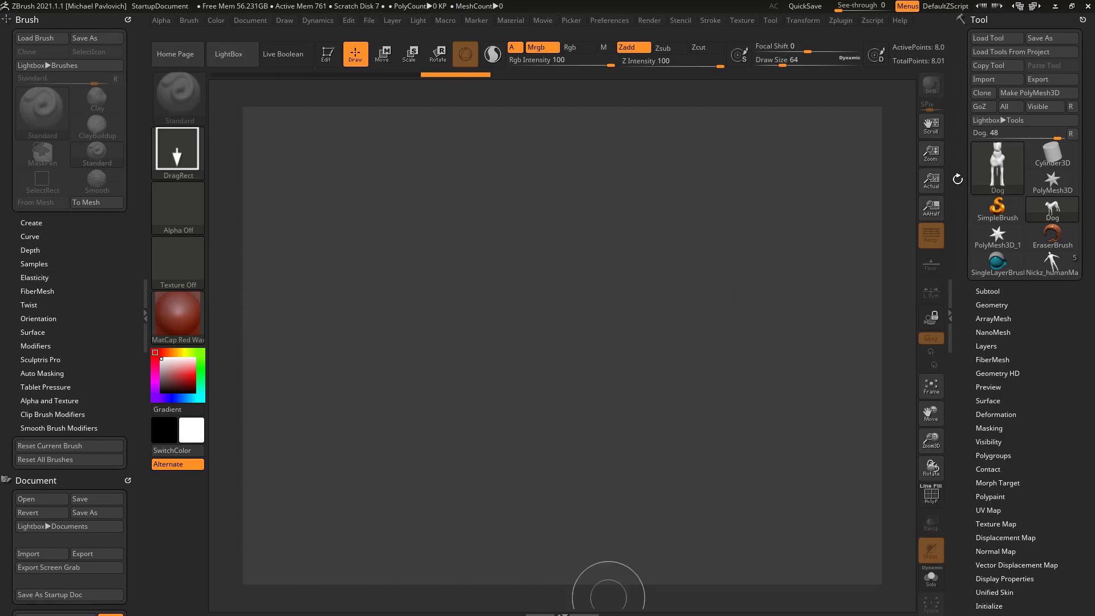
{"action": "mouse_move", "coordinate": [1015, 181]}
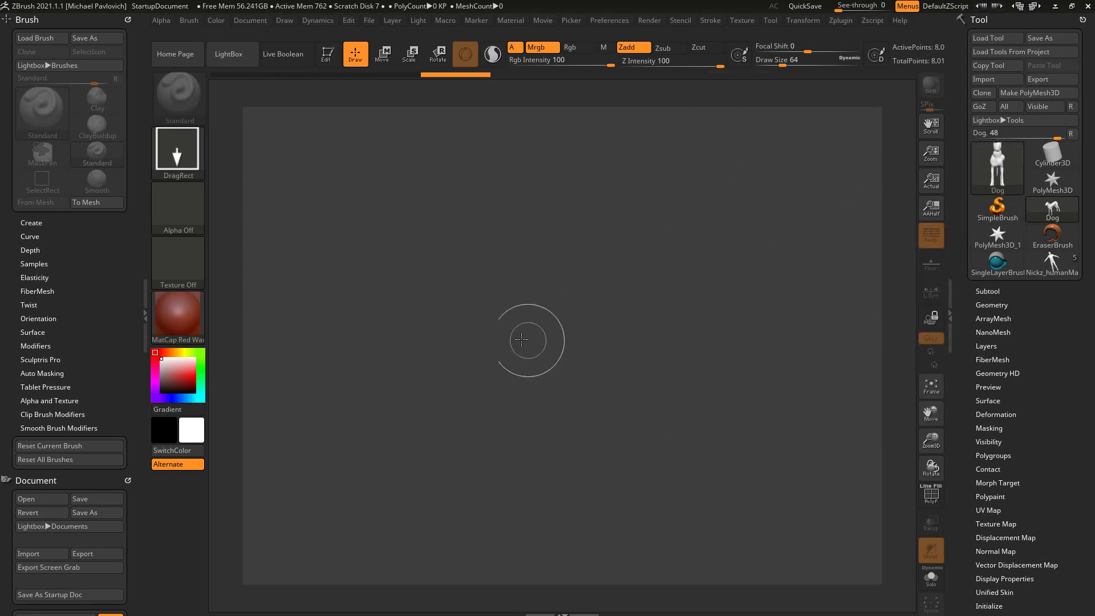
Draw the Dog model on the canvas, enter Edit mode, and rotate it to a side view
{"action": "left_click_drag", "start_coordinate": [502, 337], "coordinate": [465, 293]}
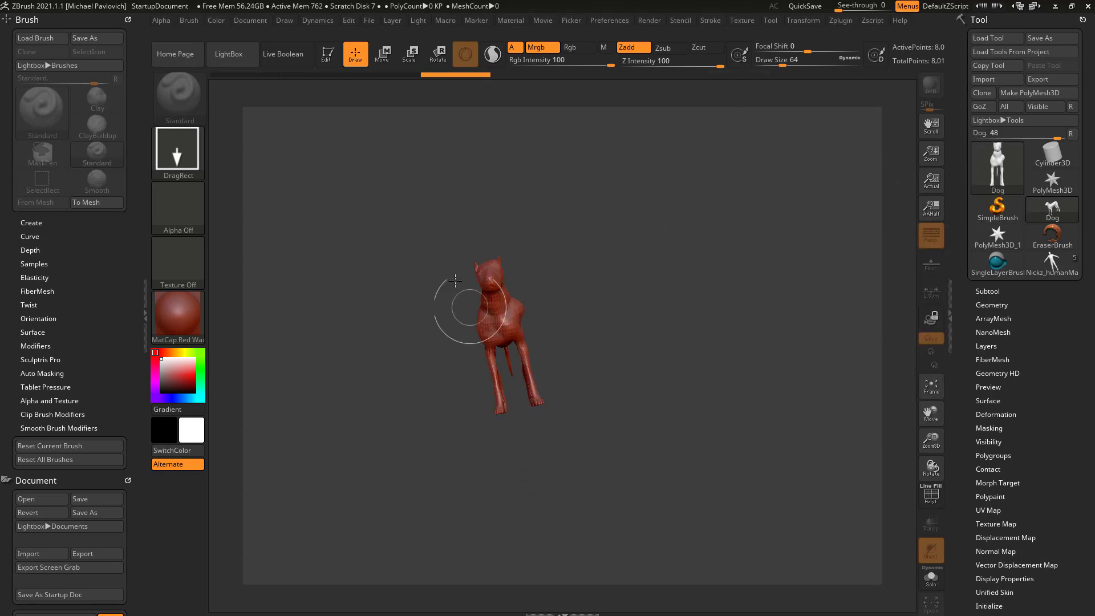
{"action": "left_click", "coordinate": [332, 59]}
{"action": "left_click_drag", "start_coordinate": [588, 195], "coordinate": [772, 267]}
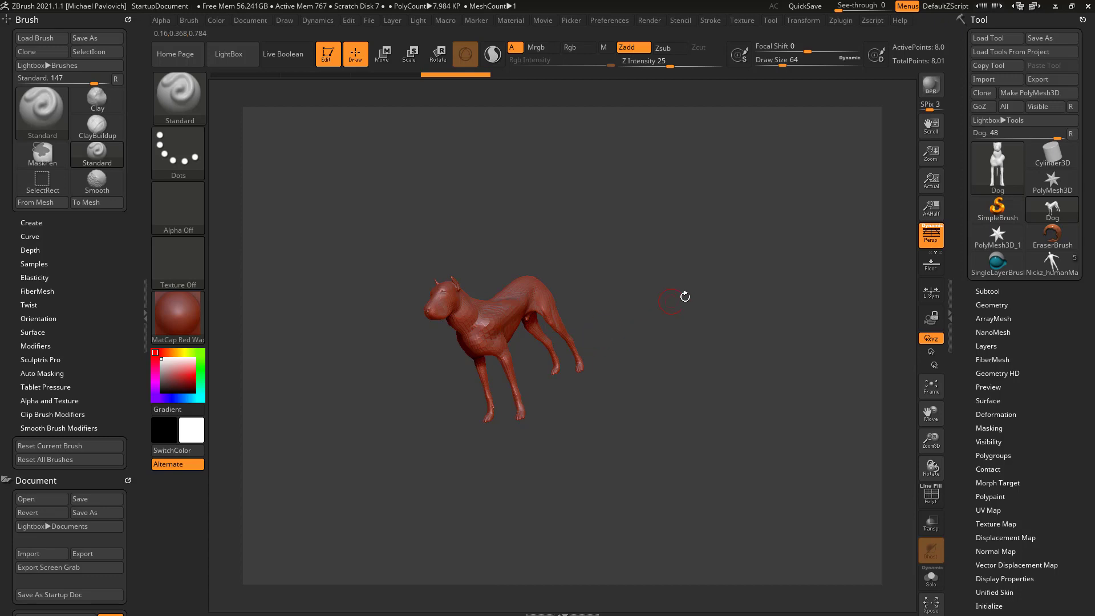
Switch the active tool to Cone3D from the tool picker
{"action": "mouse_move", "coordinate": [966, 308]}
{"action": "left_mouse_down"}
{"action": "mouse_move", "coordinate": [978, 194]}
{"action": "mouse_move", "coordinate": [970, 372]}
{"action": "left_mouse_up"}
{"action": "left_click", "coordinate": [997, 171]}
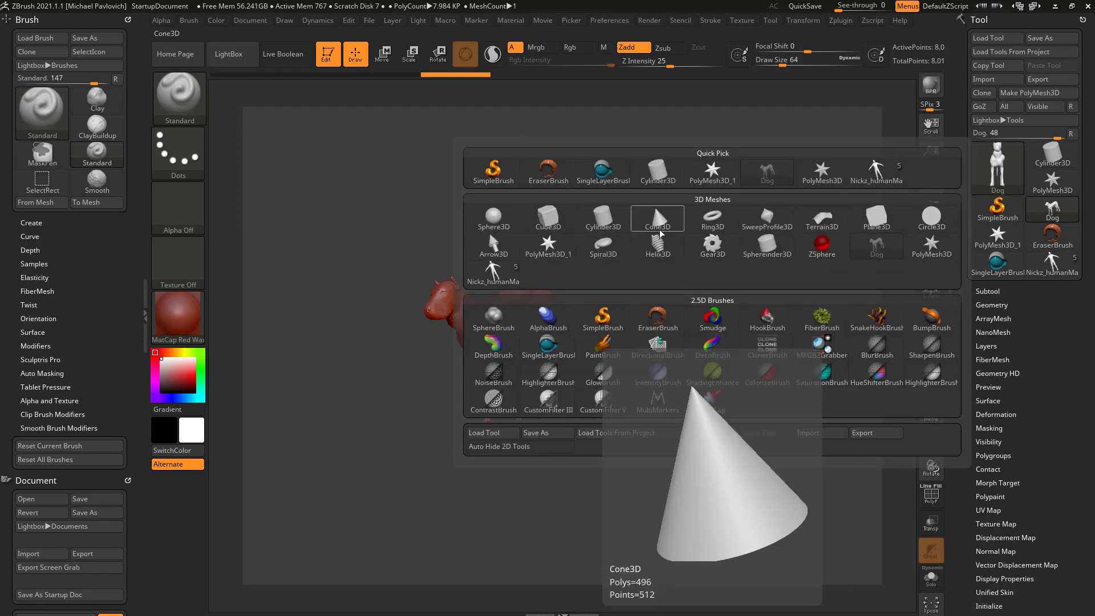
{"action": "left_click", "coordinate": [659, 220]}
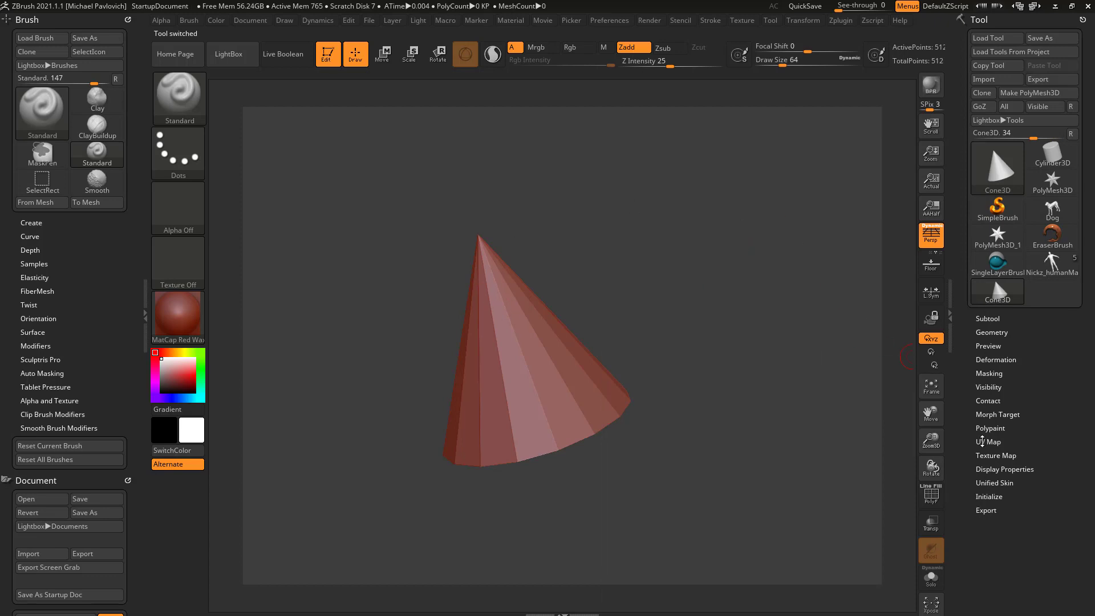
{"action": "left_click_drag", "start_coordinate": [965, 427], "coordinate": [969, 392]}
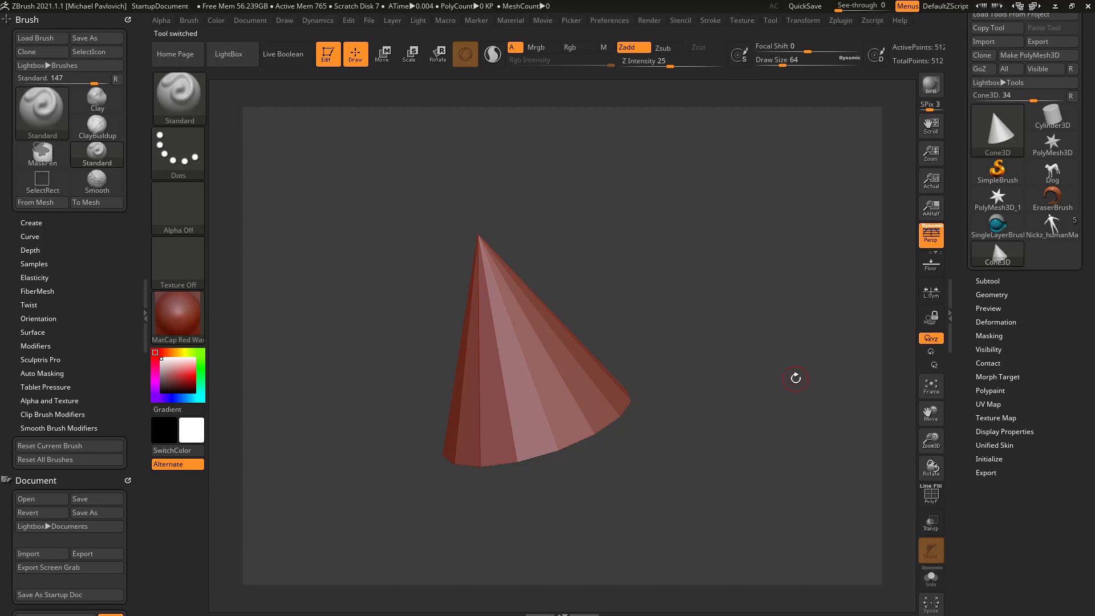
{"action": "left_click", "coordinate": [973, 140]}
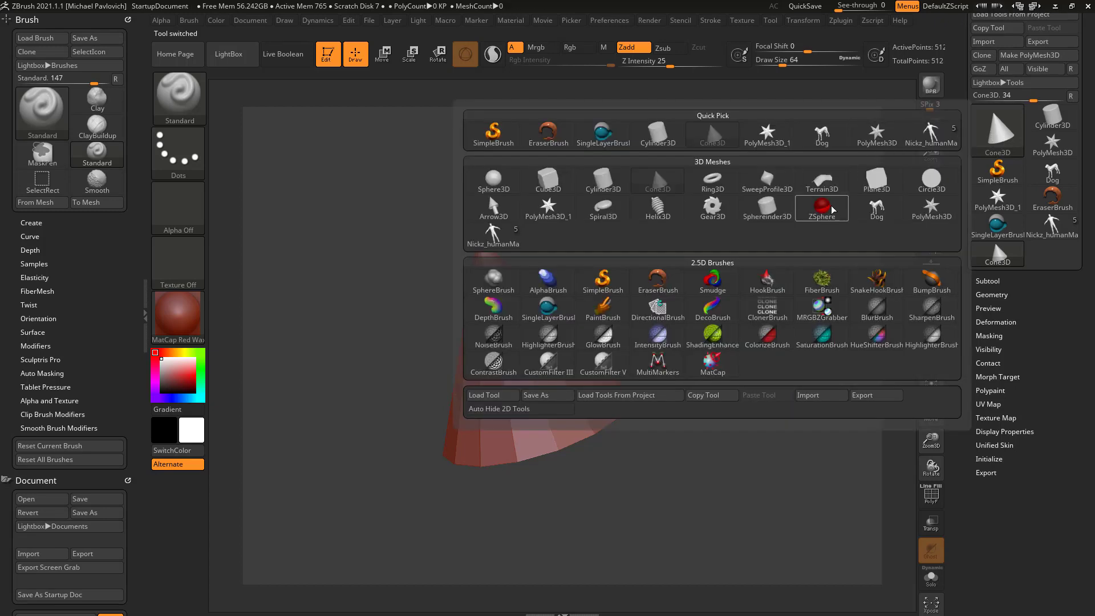
Replace the cone with a ZSphere chosen from the picker's 3D Meshes section
{"action": "left_click", "coordinate": [822, 208]}
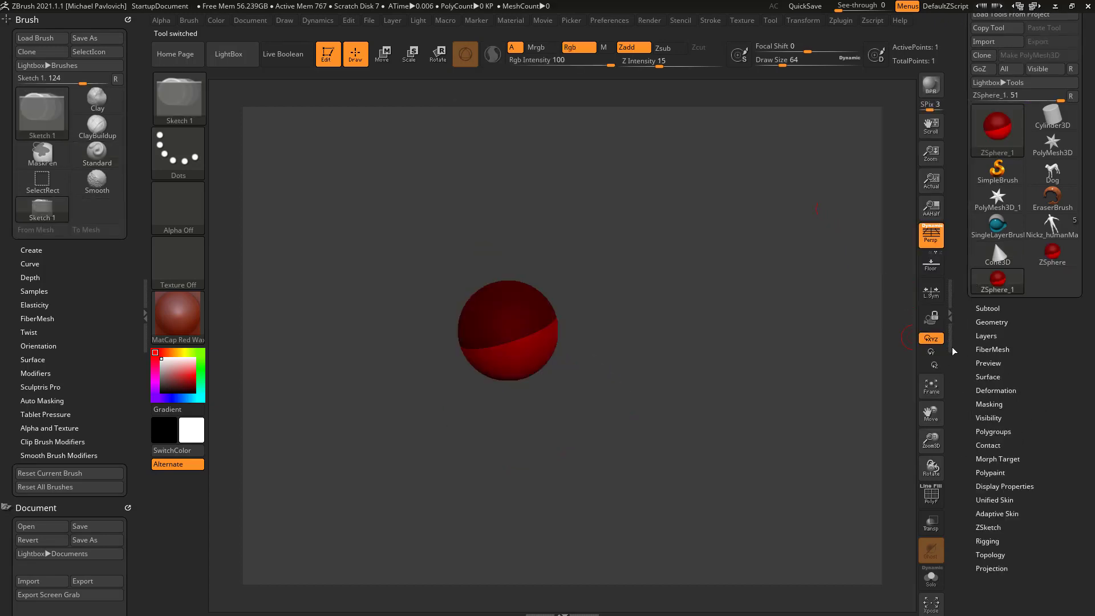
{"action": "left_click_drag", "start_coordinate": [971, 423], "coordinate": [973, 370]}
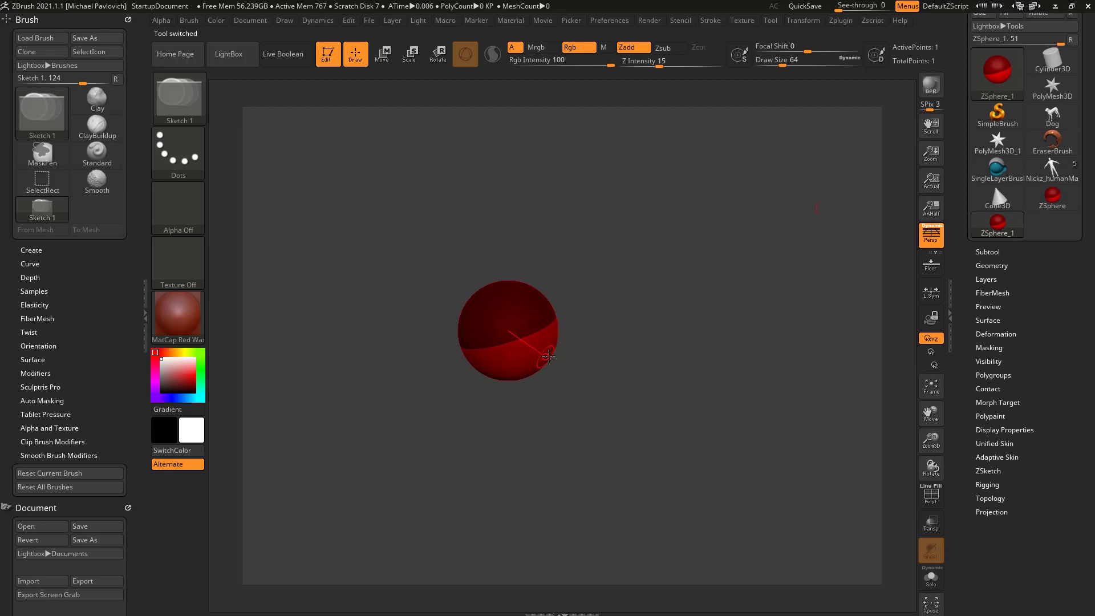
{"action": "mouse_move", "coordinate": [1051, 120]}
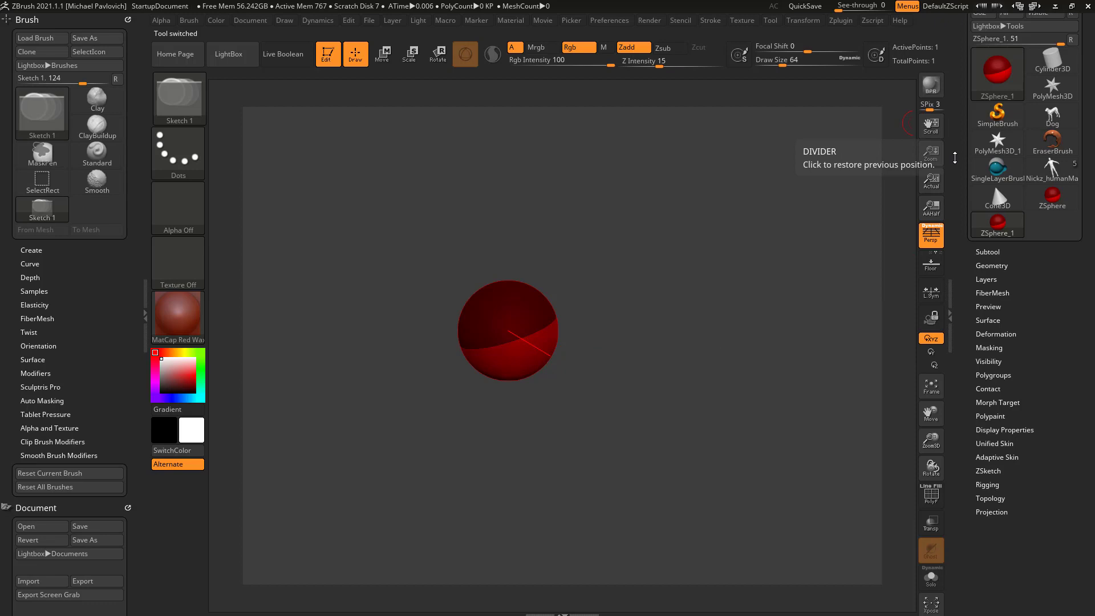
{"action": "left_click_drag", "start_coordinate": [960, 153], "coordinate": [963, 246]}
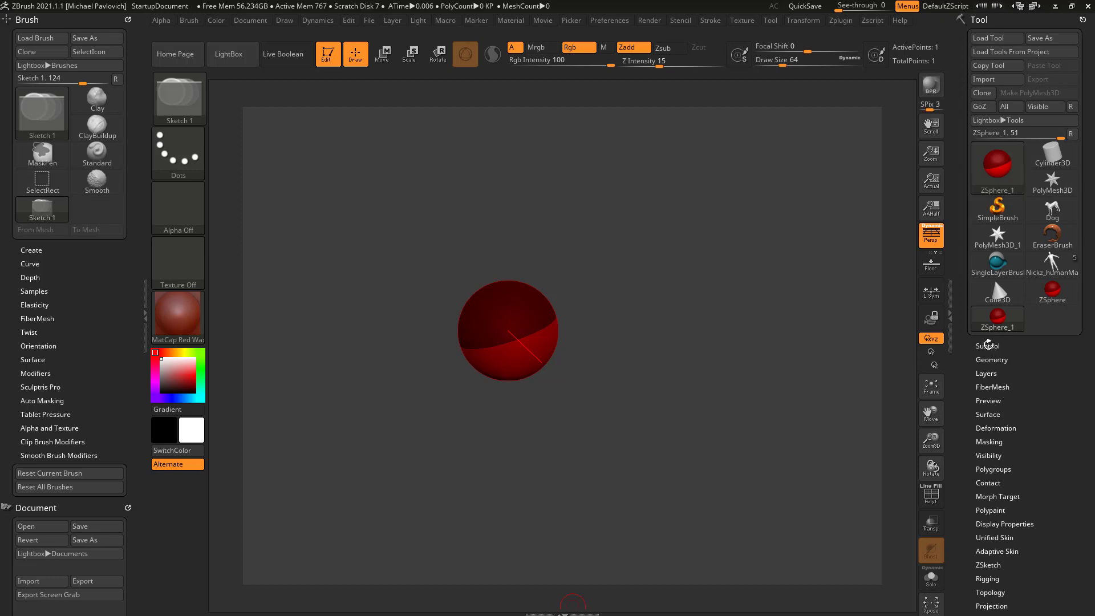
Open Tool > Subtool, expand and collapse its Split options, then collapse Subtool
{"action": "left_click", "coordinate": [988, 344]}
{"action": "scroll", "coordinate": [947, 334], "scroll_direction": "down", "scroll_amount": 5}
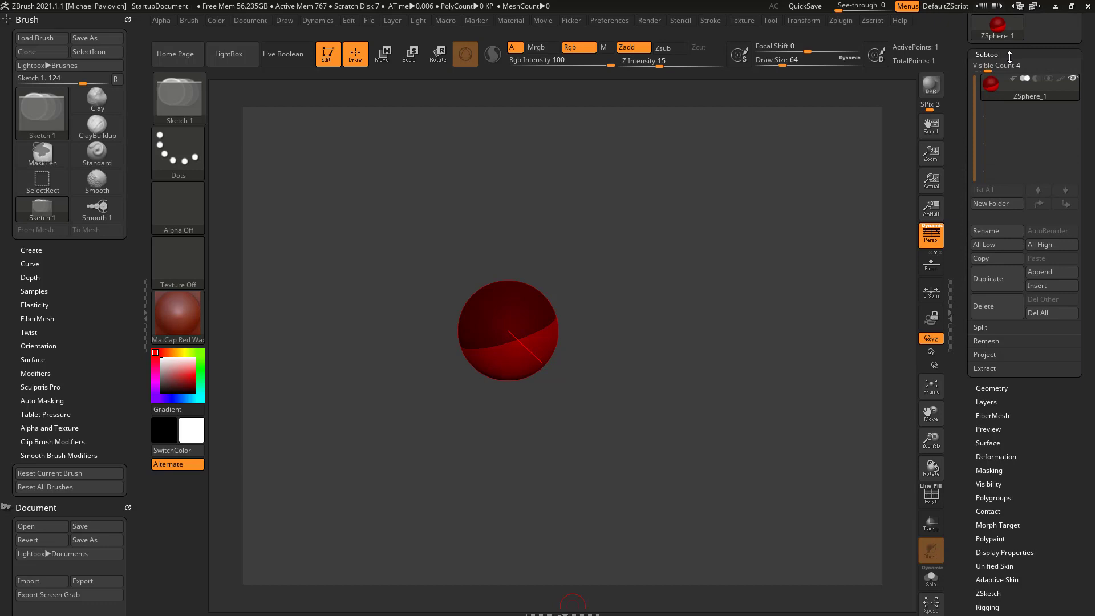
{"action": "left_click", "coordinate": [984, 327], "text": "shift"}
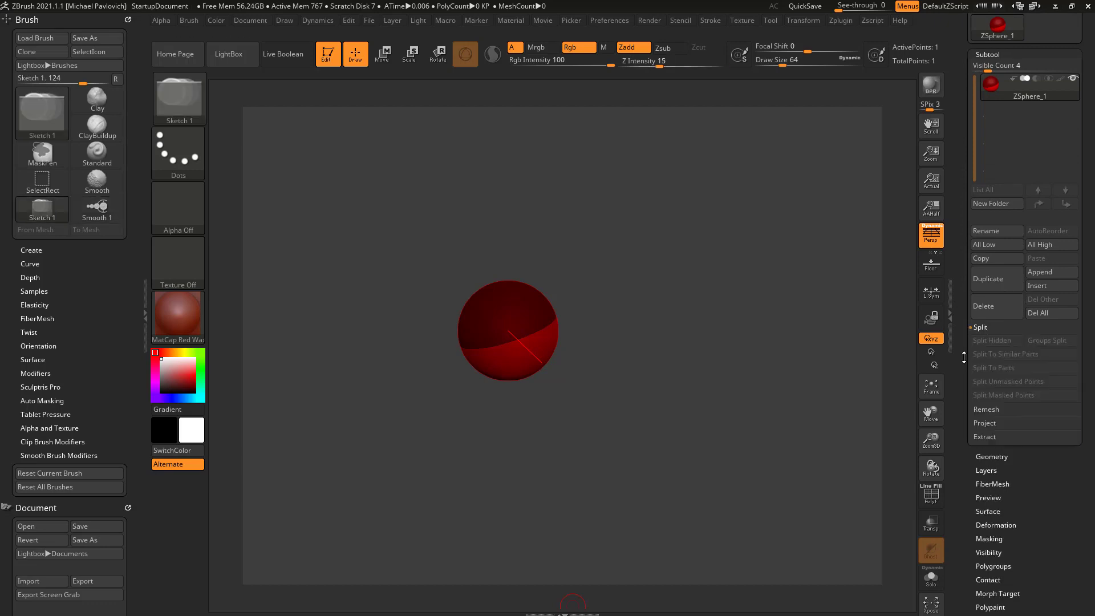
{"action": "left_click_drag", "start_coordinate": [964, 329], "coordinate": [970, 365]}
{"action": "left_click", "coordinate": [991, 445]}
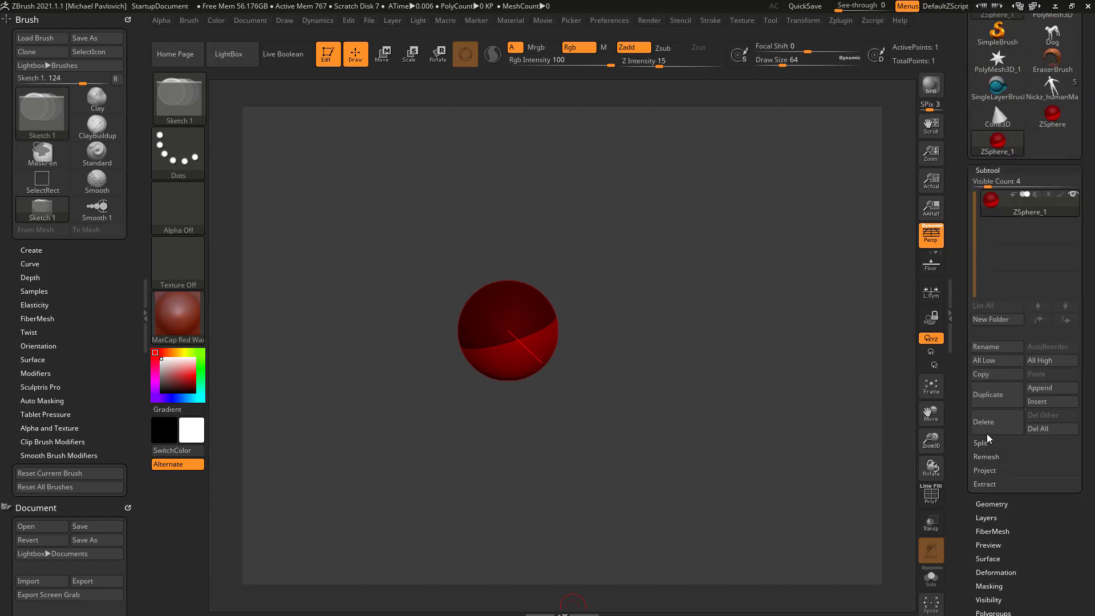
{"action": "left_click", "coordinate": [988, 170]}
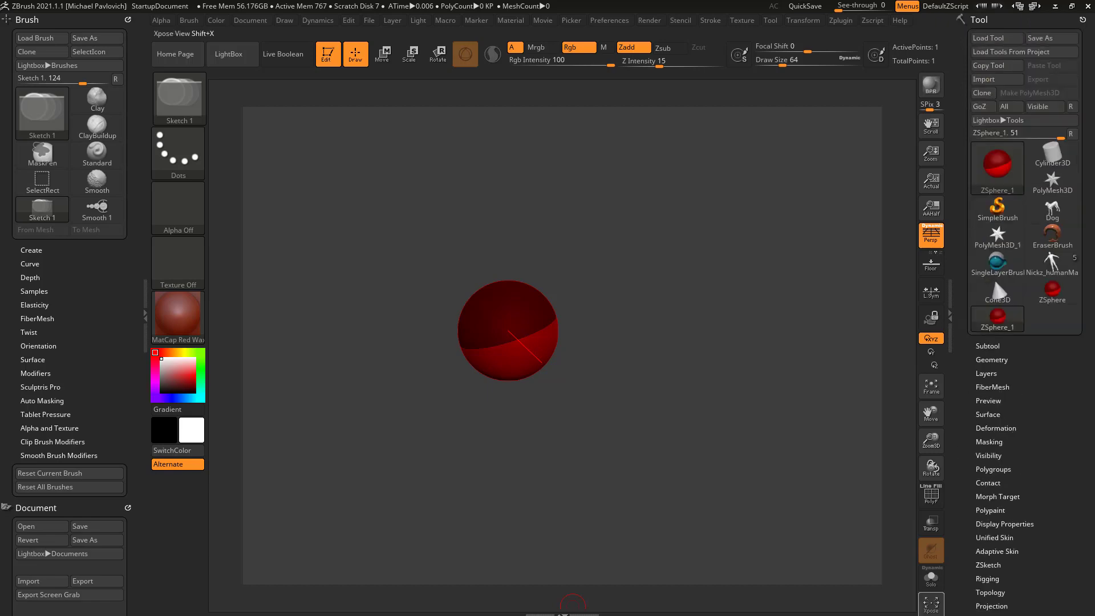
Reopen Subtool, expand Geometry, collapse ClayPolish, and expand the DynaMesh options
{"action": "left_click_drag", "start_coordinate": [970, 379], "coordinate": [971, 329]}
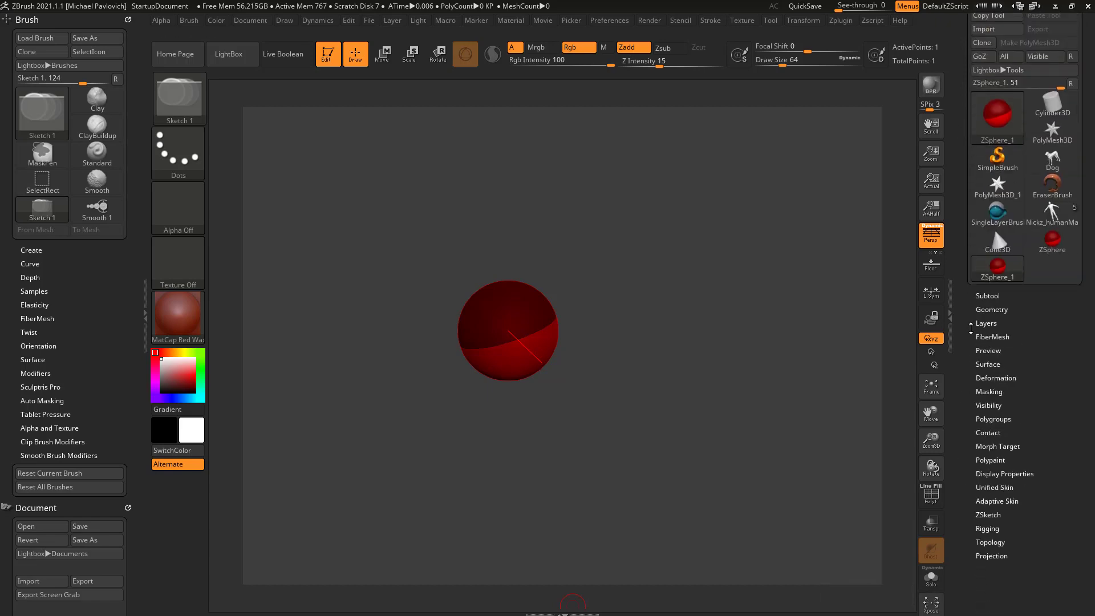
{"action": "left_click", "coordinate": [987, 296], "text": "shift"}
{"action": "key", "text": "shift"}
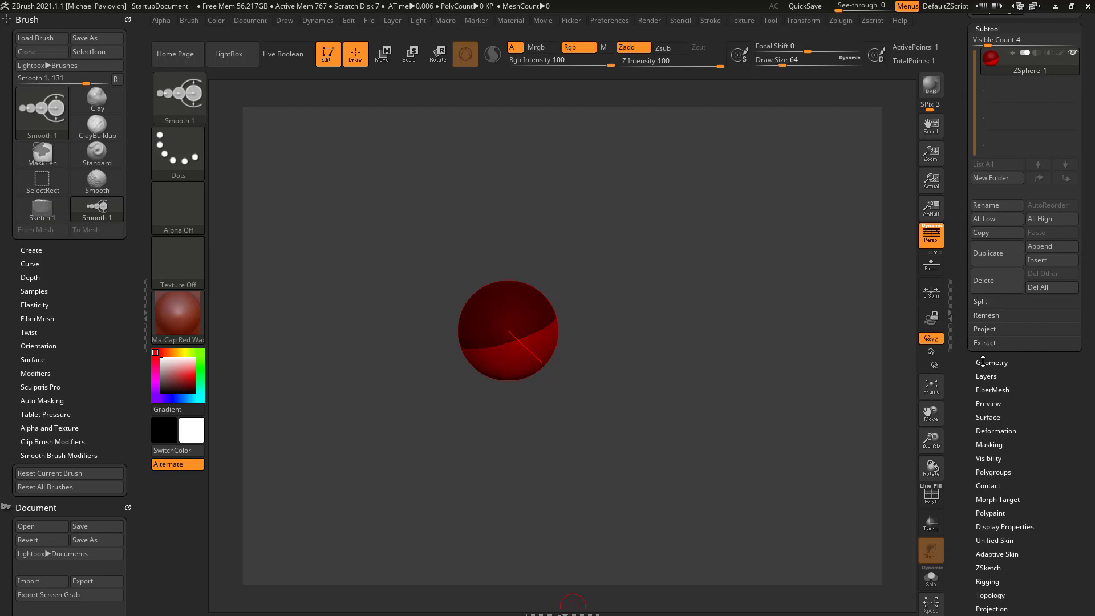
{"action": "left_click", "coordinate": [983, 362]}
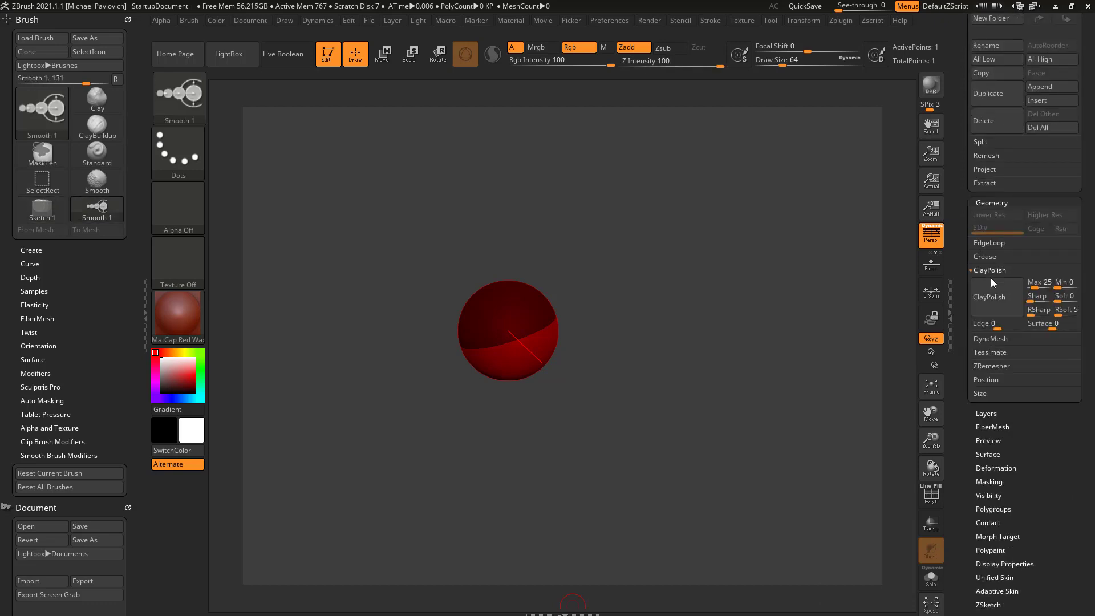
{"action": "left_click", "coordinate": [991, 270]}
{"action": "left_click", "coordinate": [991, 284]}
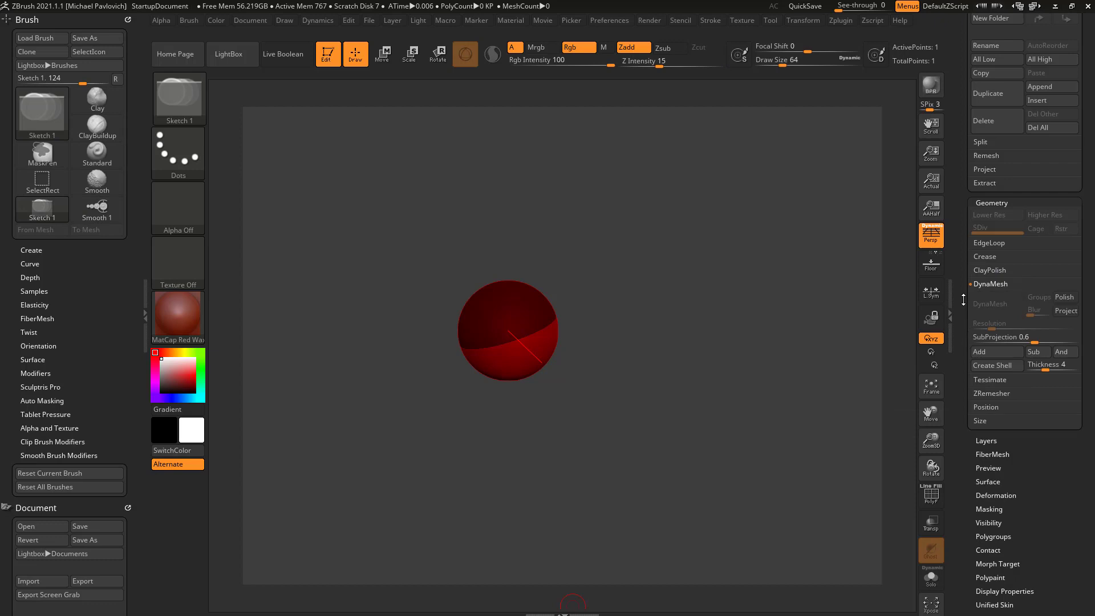
Show the quick popup palette, then scroll the right tray back to the Tool header
{"action": "key", "text": "space"}
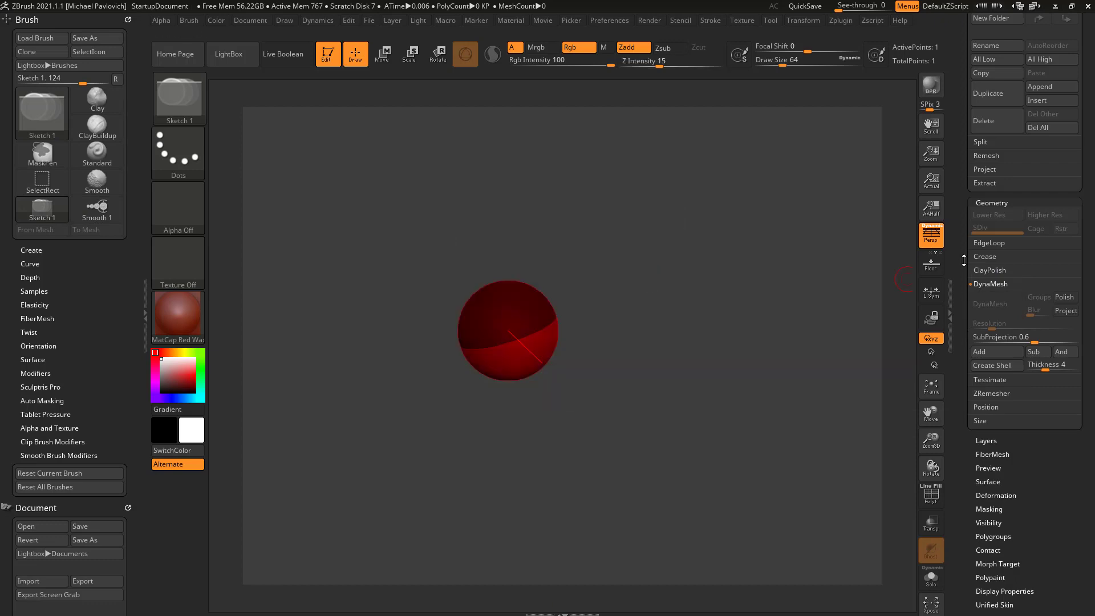
{"action": "left_click_drag", "start_coordinate": [964, 253], "coordinate": [968, 375]}
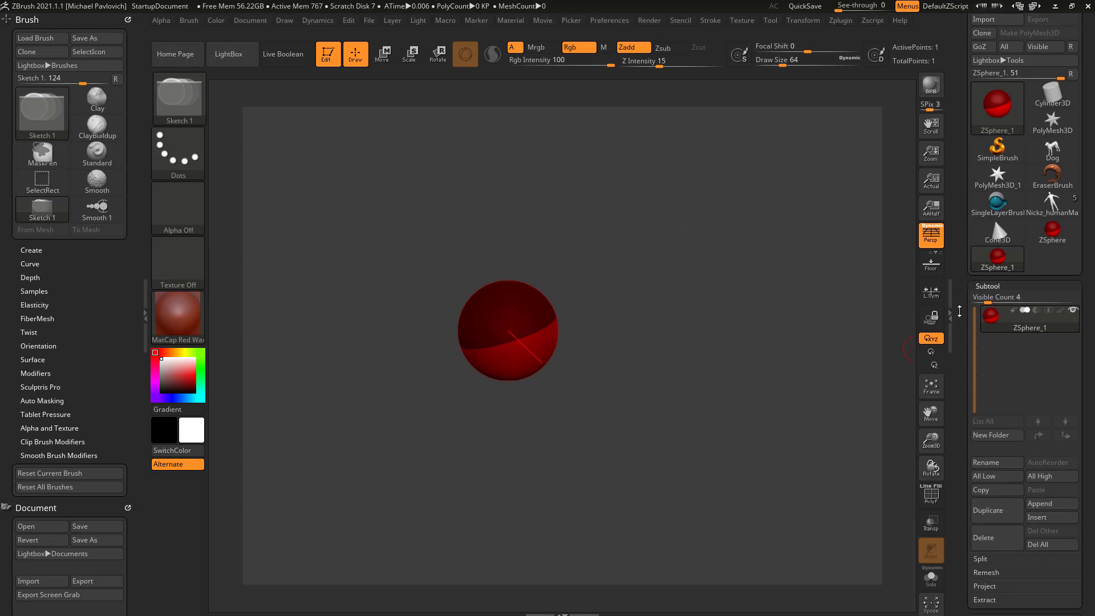
{"action": "left_click_drag", "start_coordinate": [960, 312], "coordinate": [963, 372]}
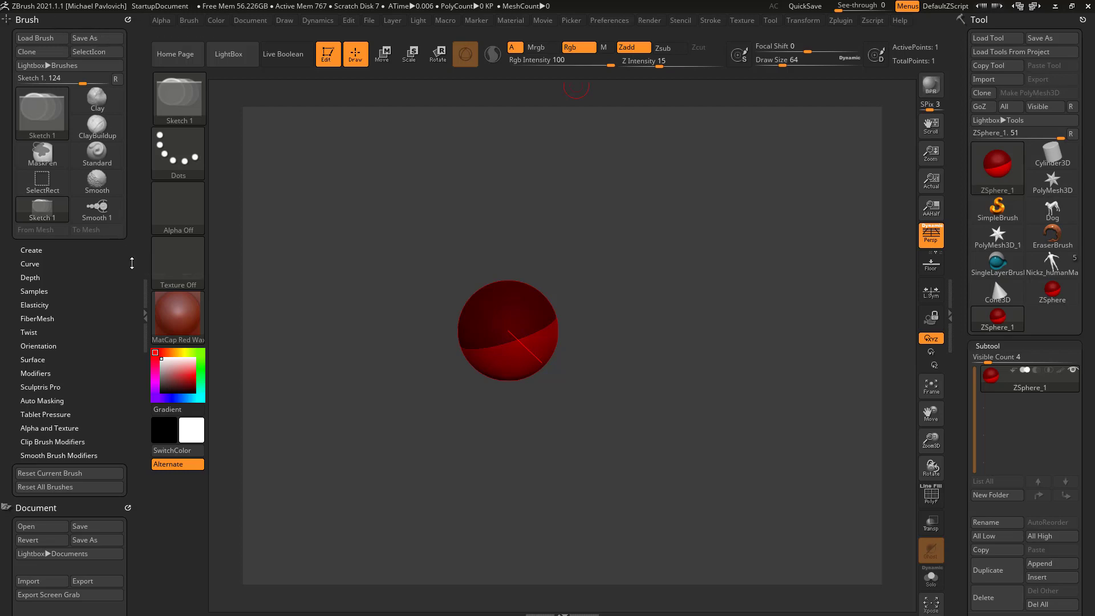
{"action": "scroll", "coordinate": [125, 343], "scroll_direction": "down", "scroll_amount": 3}
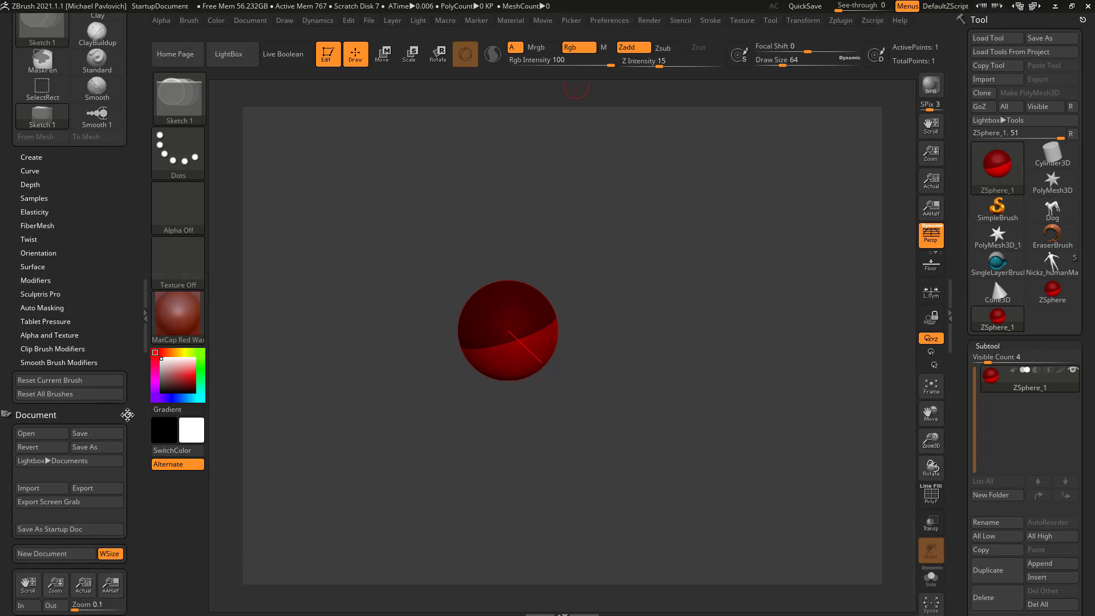
Collapse the Document palette and dock the Stroke palette in the left tray under Brush
{"action": "left_click", "coordinate": [127, 415]}
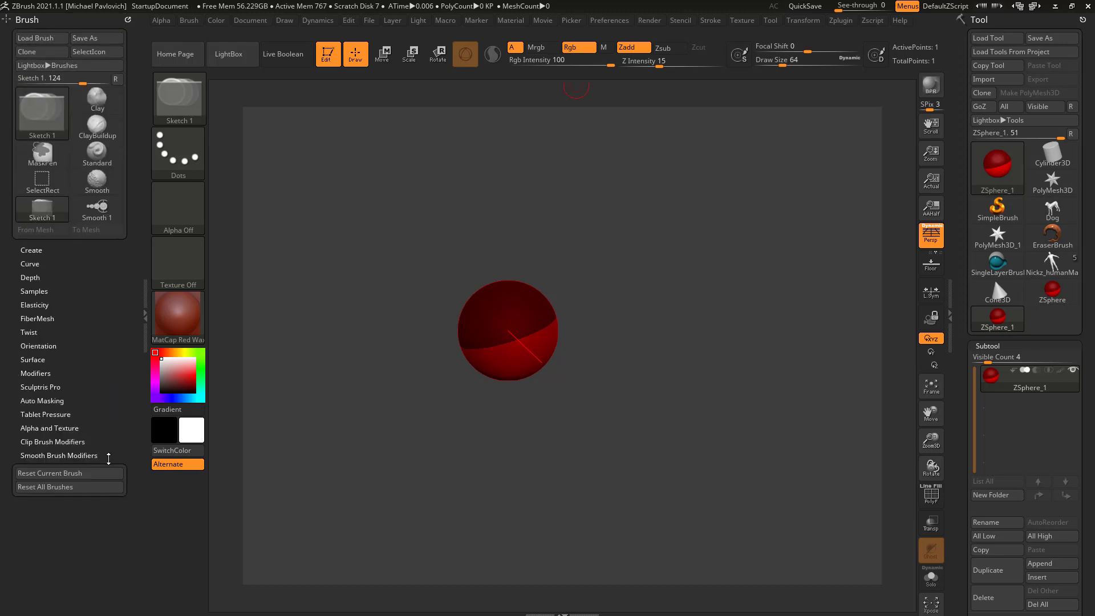
{"action": "left_click", "coordinate": [711, 21]}
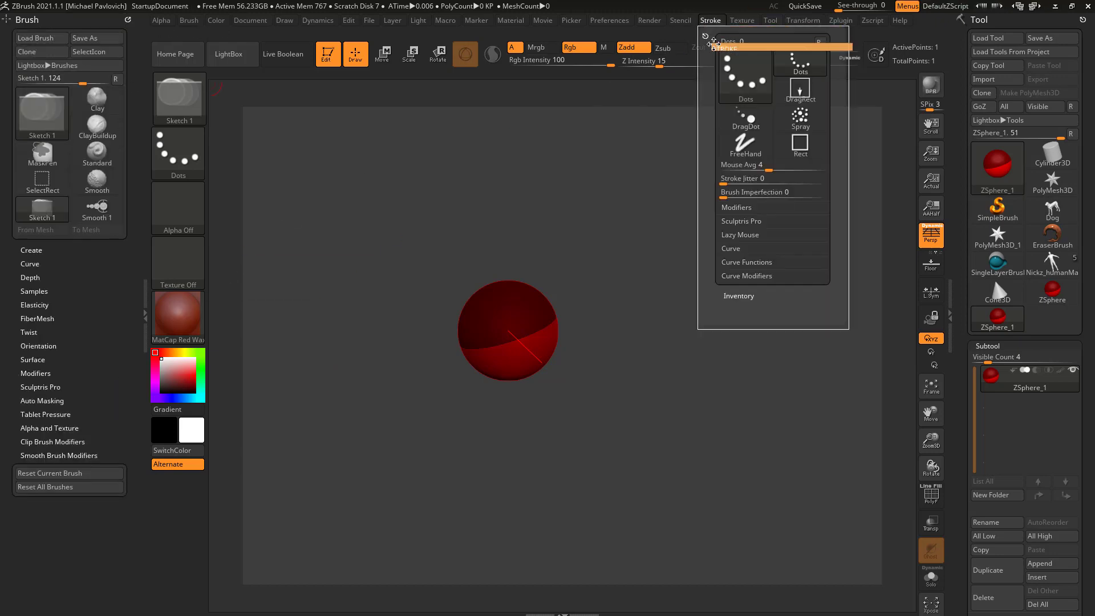
{"action": "left_click_drag", "start_coordinate": [705, 36], "coordinate": [74, 548]}
{"action": "mouse_move", "coordinate": [126, 475]}
{"action": "left_mouse_down"}
{"action": "mouse_move", "coordinate": [129, 290]}
{"action": "mouse_move", "coordinate": [135, 459]}
{"action": "left_mouse_up"}
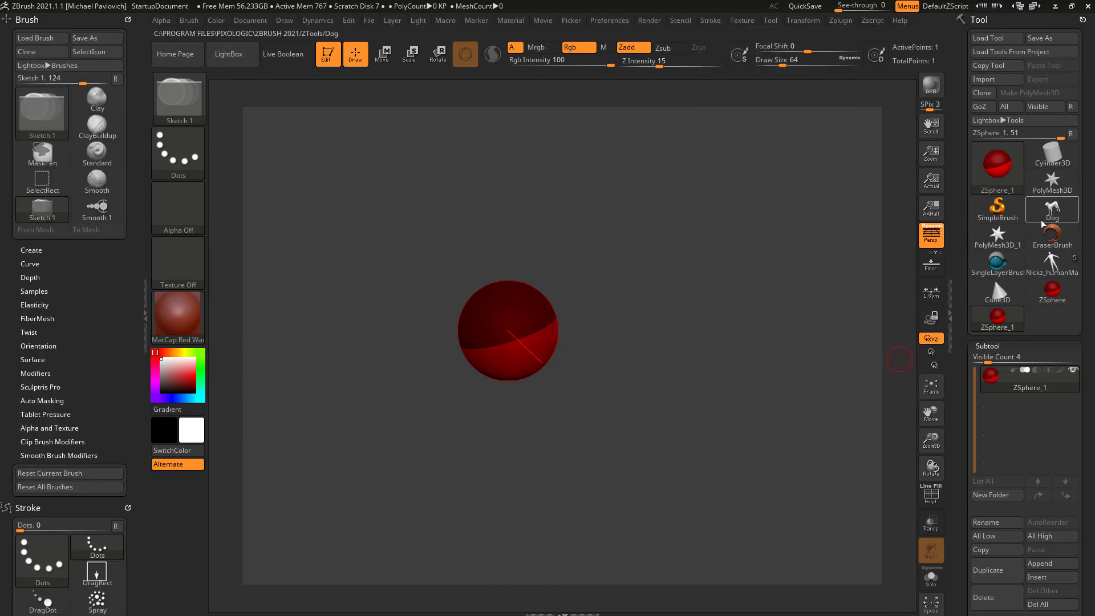
{"action": "mouse_move", "coordinate": [1035, 193]}
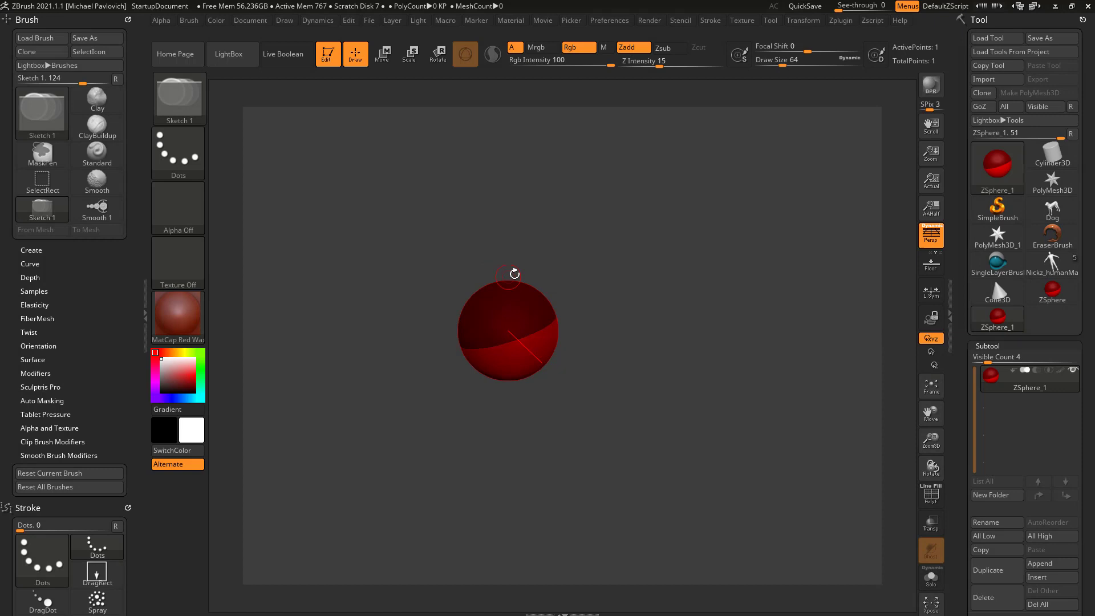
Toggle Brush and Stroke, ending with Stroke expanded and Brush collapsed
{"action": "left_click", "coordinate": [47, 508]}
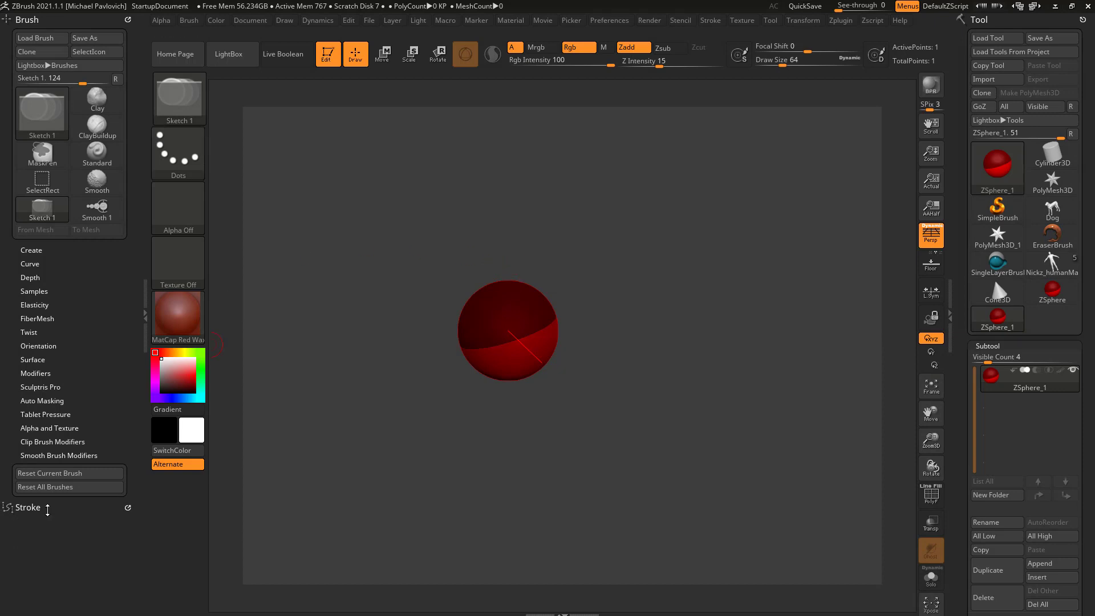
{"action": "left_click", "coordinate": [29, 508]}
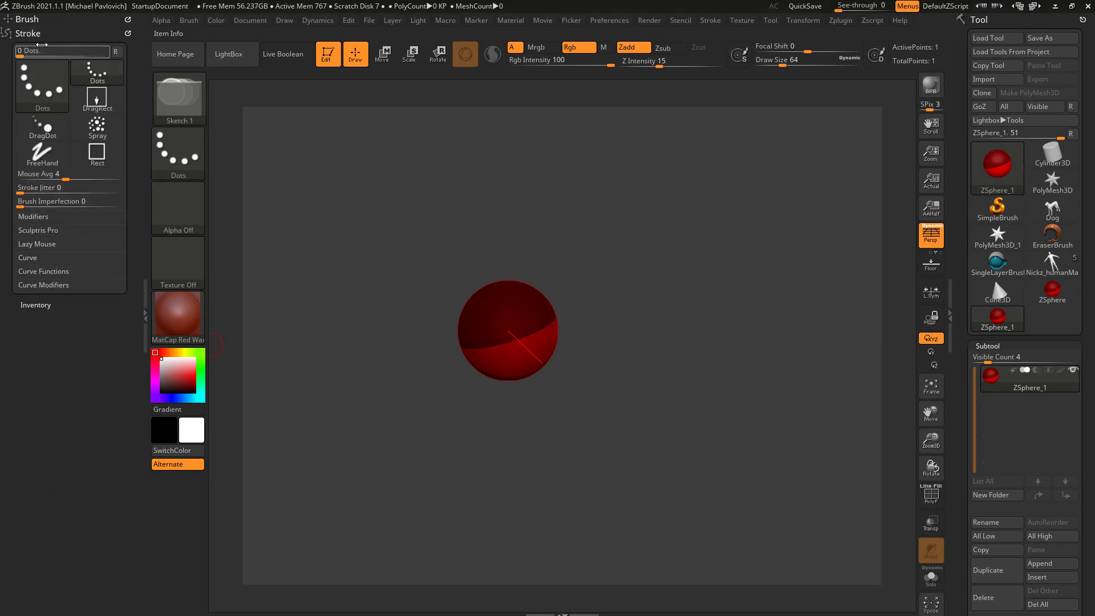
{"action": "left_click", "coordinate": [41, 33]}
{"action": "left_click", "coordinate": [37, 33]}
{"action": "left_click", "coordinate": [36, 19]}
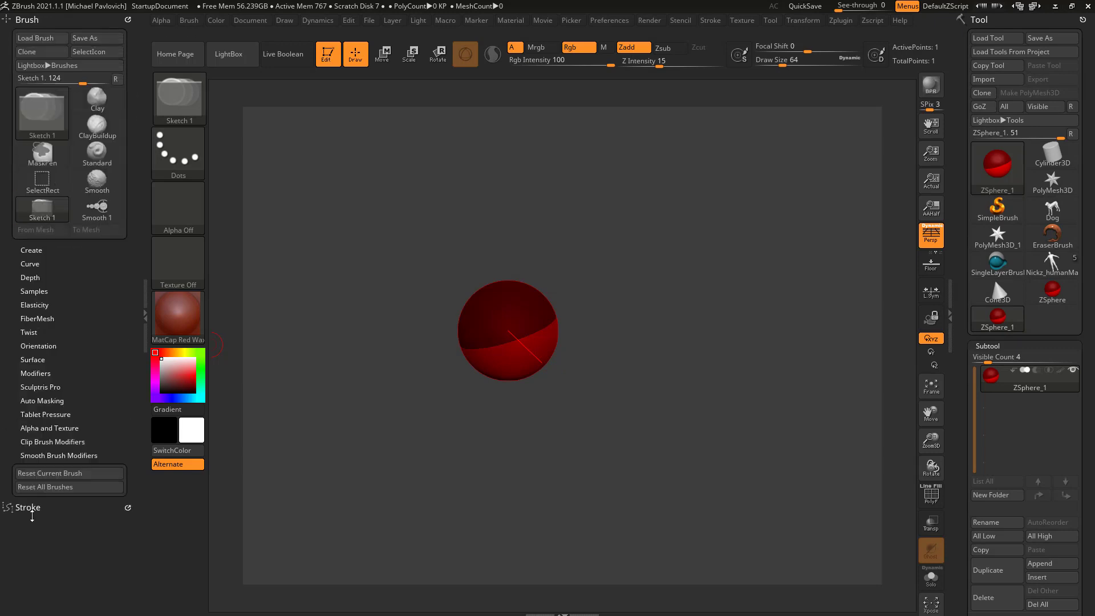
{"action": "left_click", "coordinate": [29, 508]}
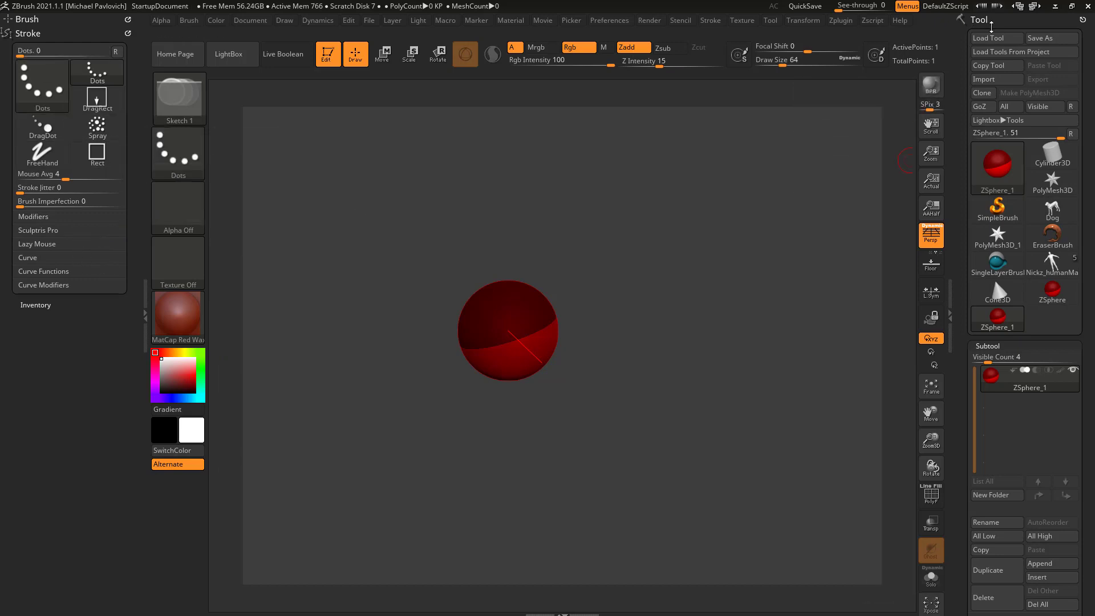
Dock the Render palette above Tool, toggle both palettes, then undock Render again
{"action": "left_click", "coordinate": [651, 21]}
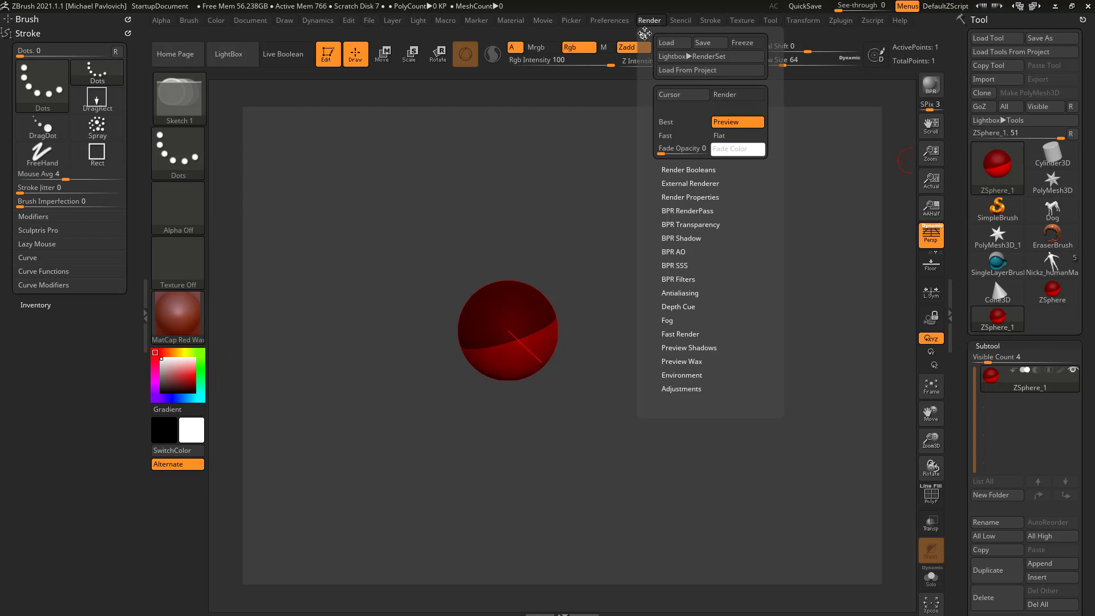
{"action": "left_click_drag", "start_coordinate": [644, 33], "coordinate": [981, 57]}
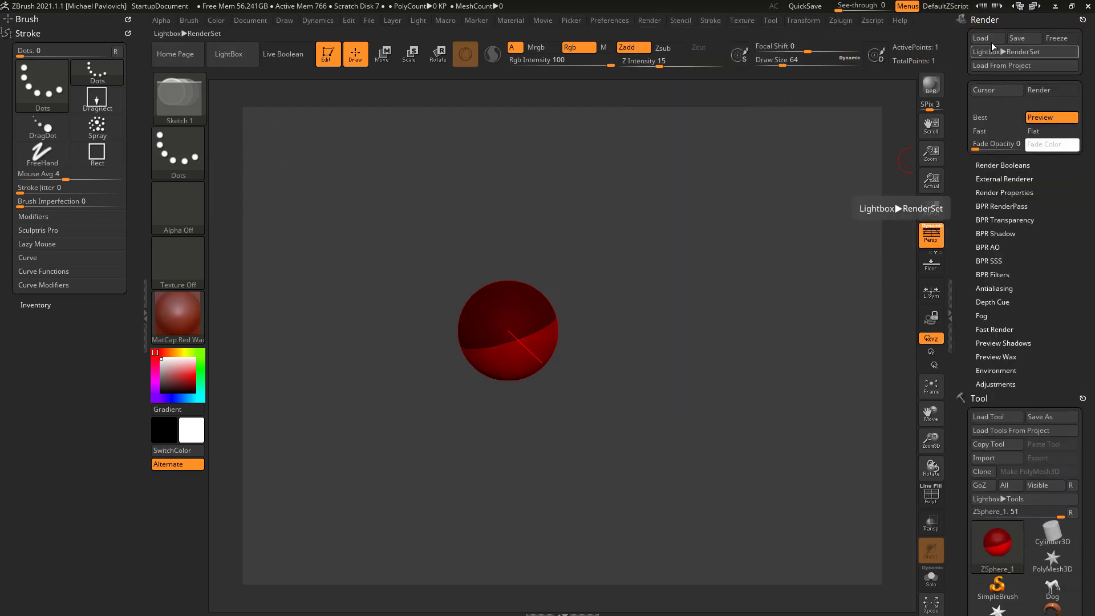
{"action": "left_click", "coordinate": [995, 21]}
{"action": "left_click", "coordinate": [996, 33]}
{"action": "left_click", "coordinate": [990, 33]}
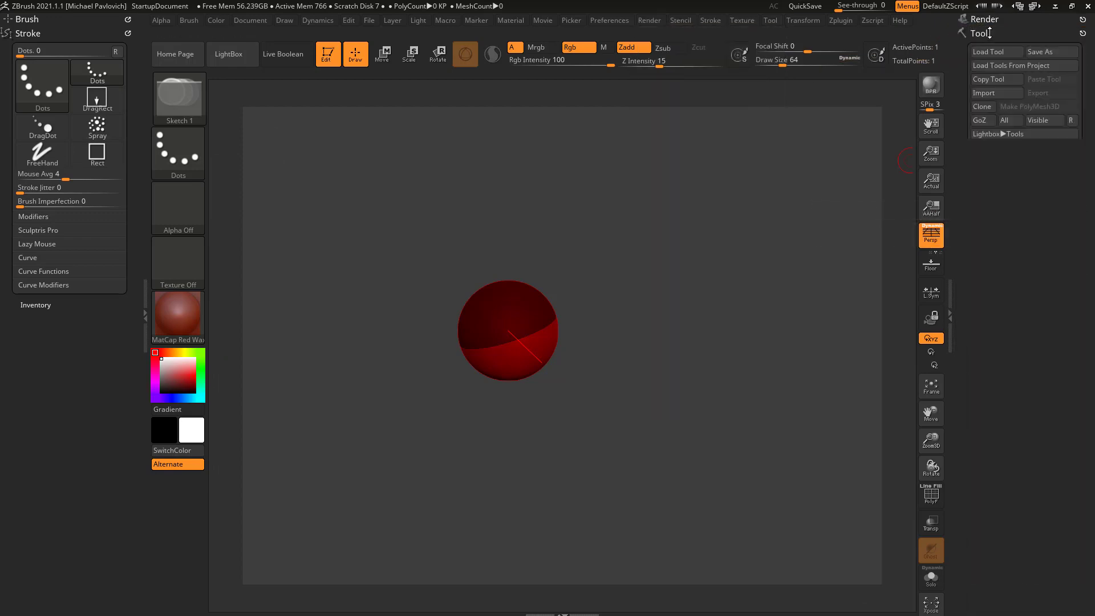
{"action": "left_click", "coordinate": [985, 19]}
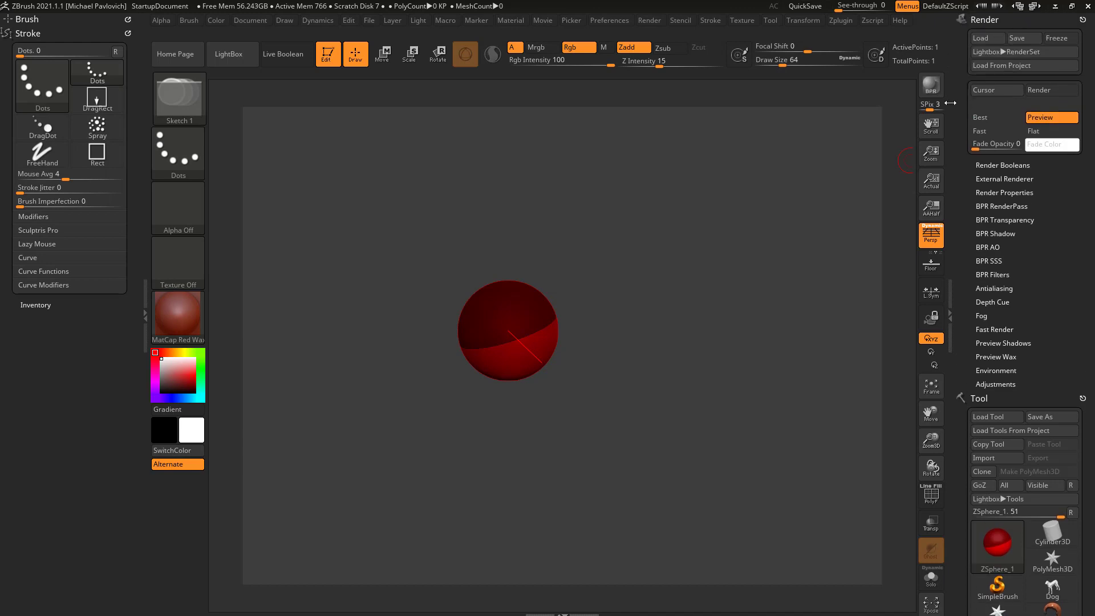
{"action": "left_click", "coordinate": [1080, 19]}
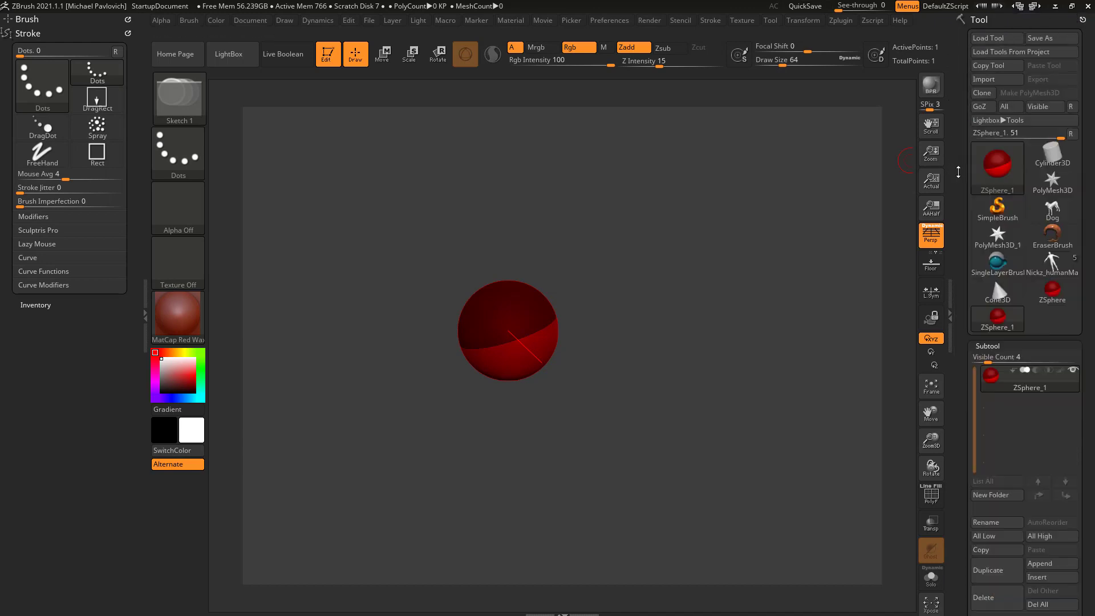
Expand the Brush palette and browse Preferences > Interface > Palettes settings
{"action": "left_click", "coordinate": [52, 20]}
{"action": "left_click", "coordinate": [599, 21]}
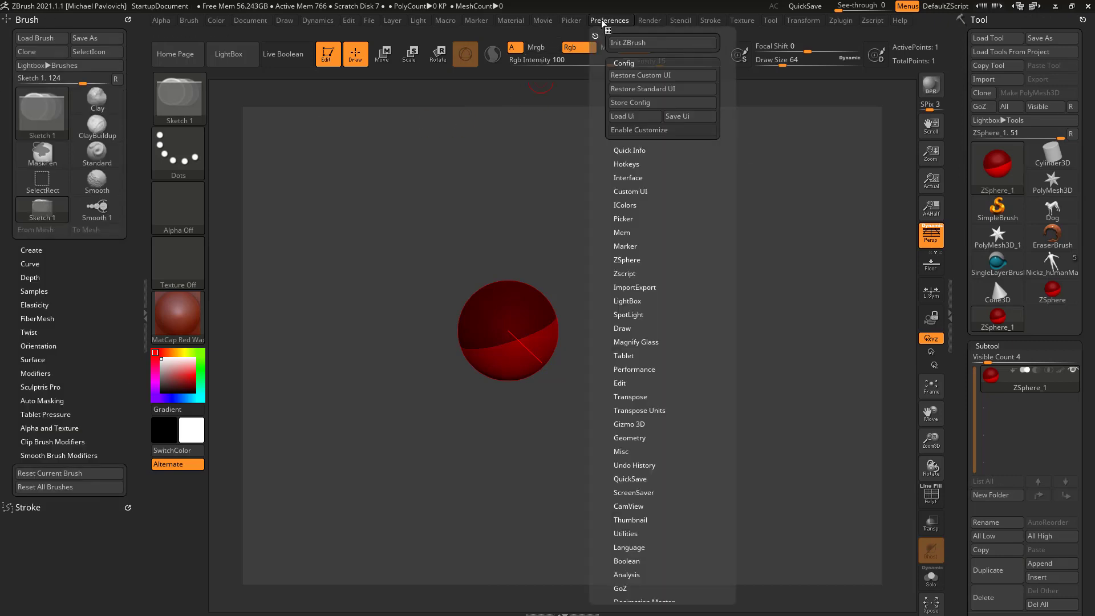
{"action": "left_click", "coordinate": [629, 179], "text": "shift"}
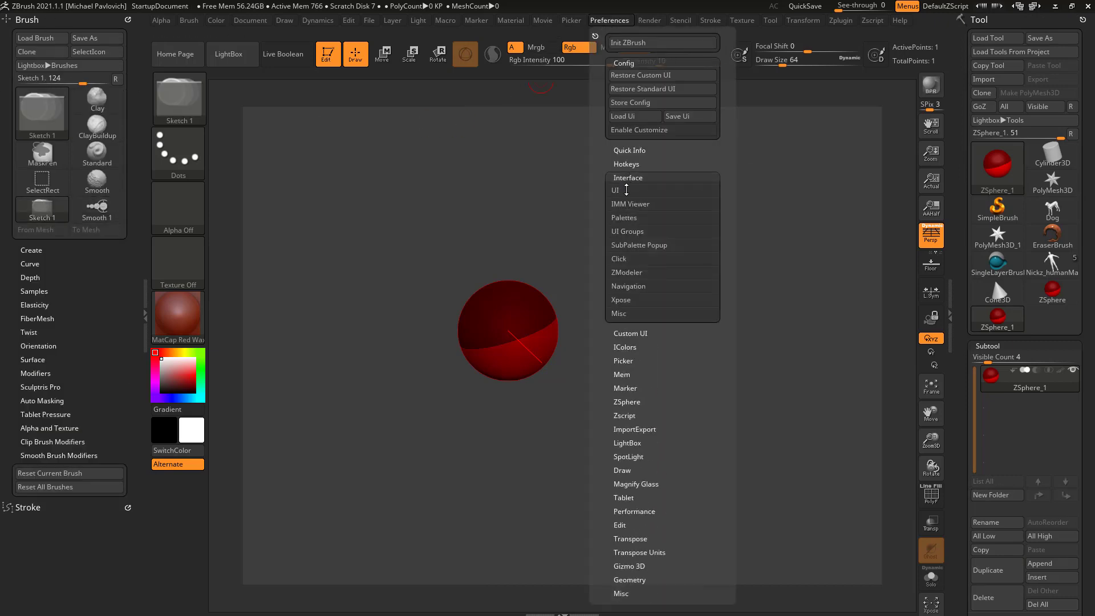
{"action": "left_click", "coordinate": [628, 218]}
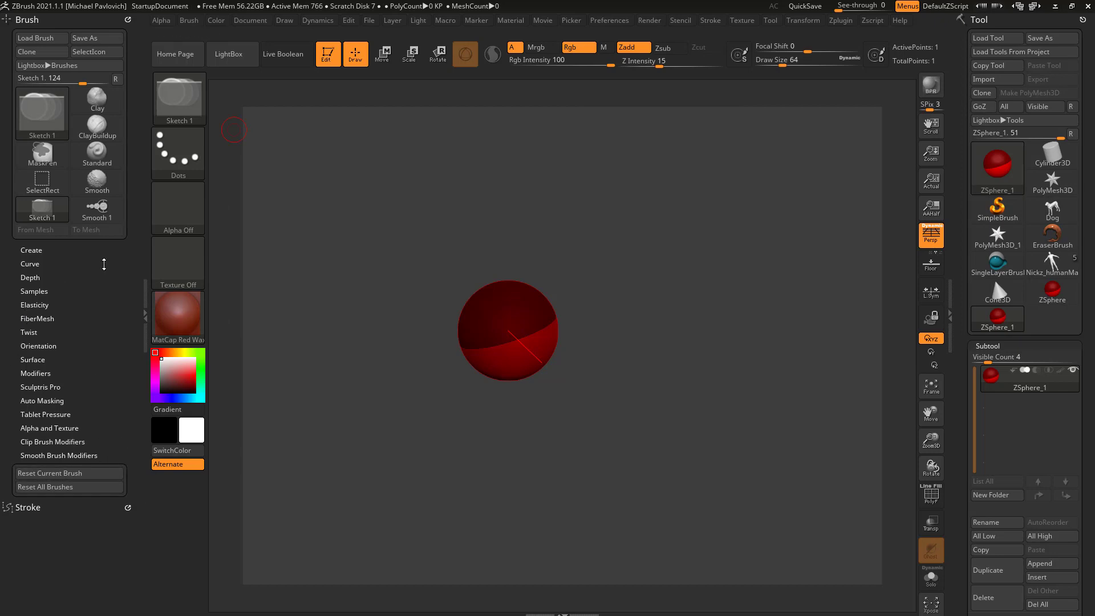
Undock Stroke and redock it below Brush in the left tray, keeping Brush expanded
{"action": "left_click", "coordinate": [128, 508]}
{"action": "left_click", "coordinate": [709, 21]}
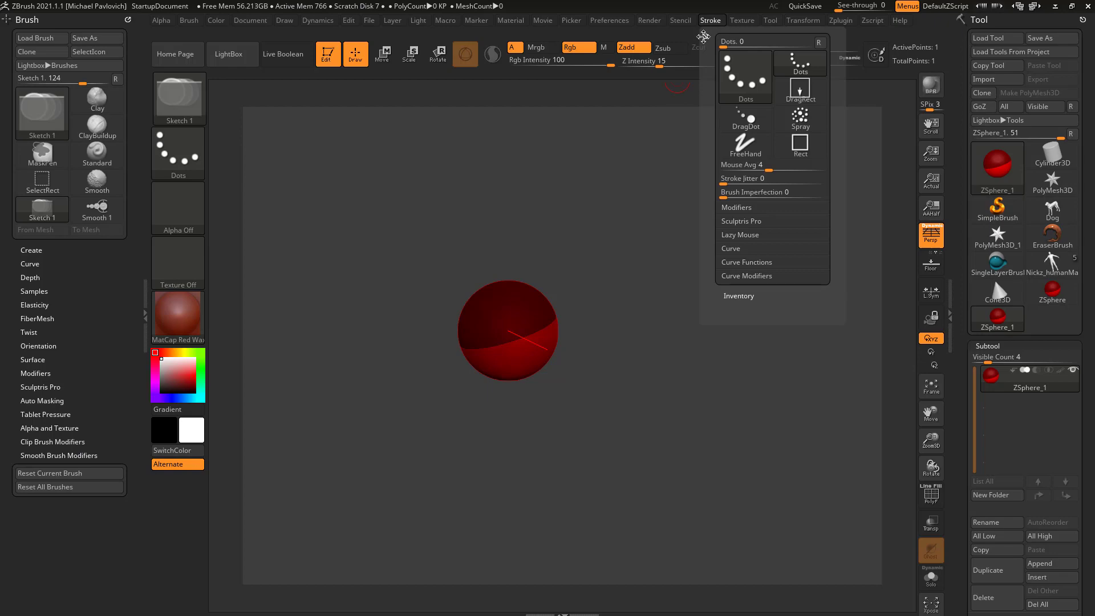
{"action": "mouse_move", "coordinate": [703, 36]}
{"action": "left_mouse_down"}
{"action": "mouse_move", "coordinate": [157, 504]}
{"action": "mouse_move", "coordinate": [64, 535]}
{"action": "left_mouse_up"}
{"action": "mouse_move", "coordinate": [114, 318]}
{"action": "left_mouse_down"}
{"action": "mouse_move", "coordinate": [121, 228]}
{"action": "mouse_move", "coordinate": [105, 333]}
{"action": "left_mouse_up"}
{"action": "left_click", "coordinate": [39, 492]}
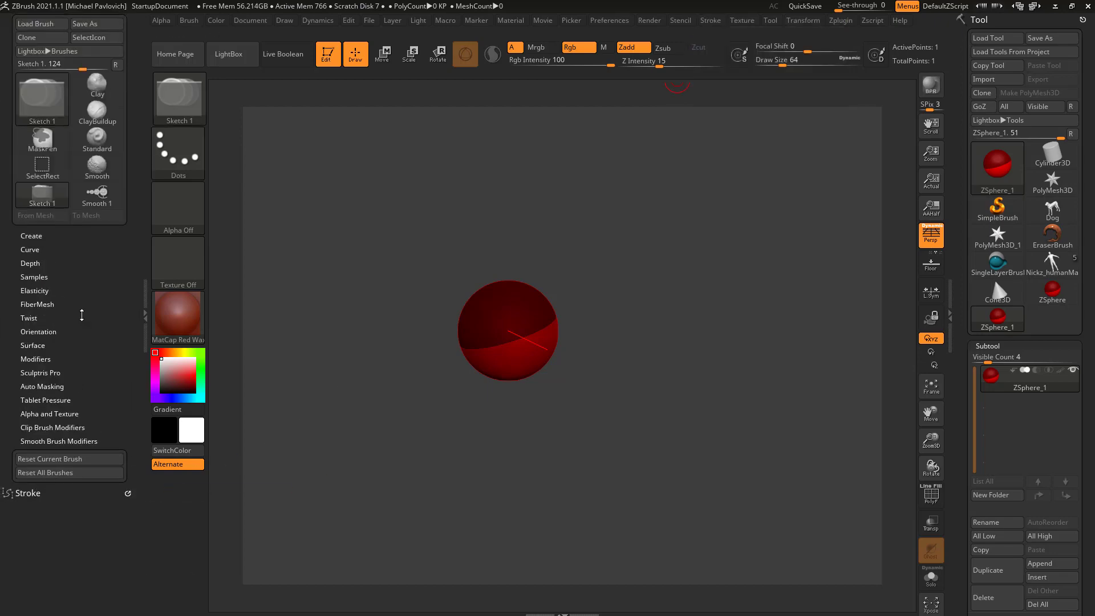
{"action": "left_click_drag", "start_coordinate": [98, 258], "coordinate": [86, 326]}
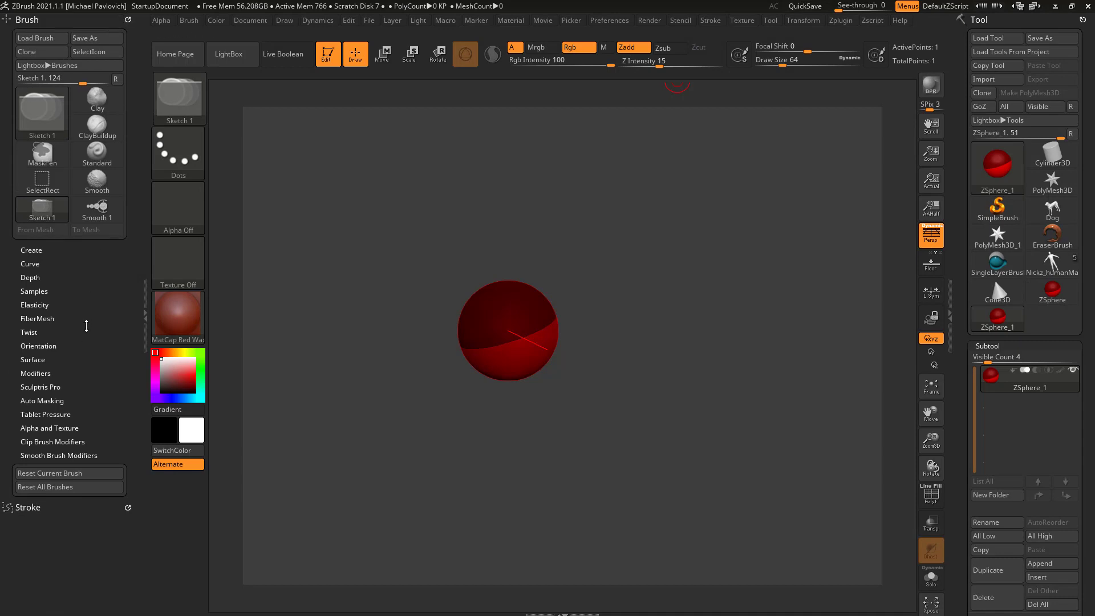
{"action": "left_click", "coordinate": [31, 20]}
{"action": "left_click", "coordinate": [29, 21]}
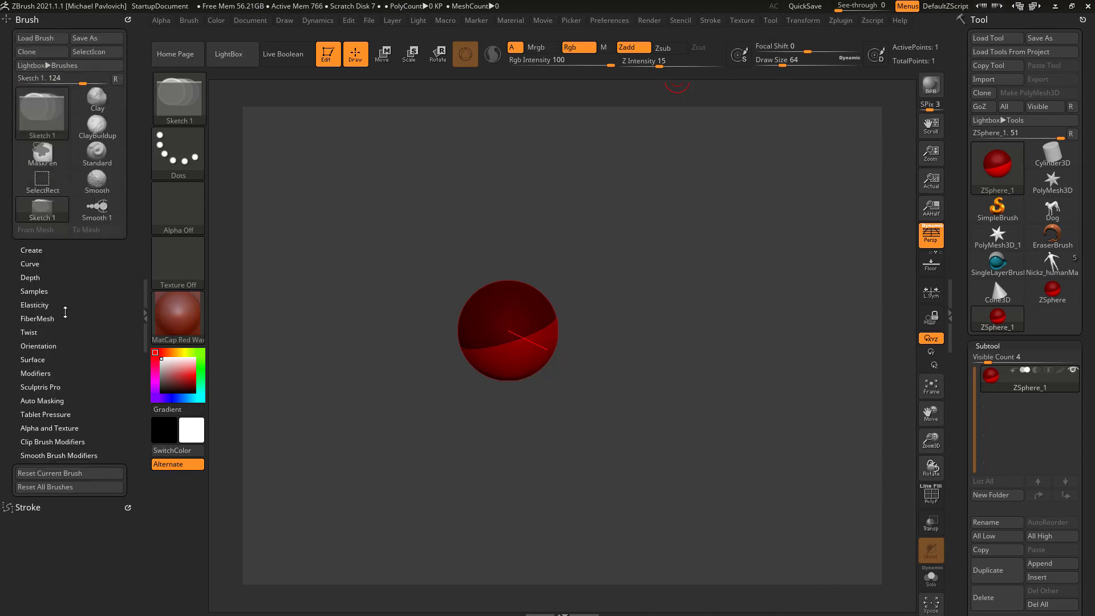
Turn off Left Tray auto-collapse in Preferences and save it with Store Config
{"action": "left_click", "coordinate": [615, 21]}
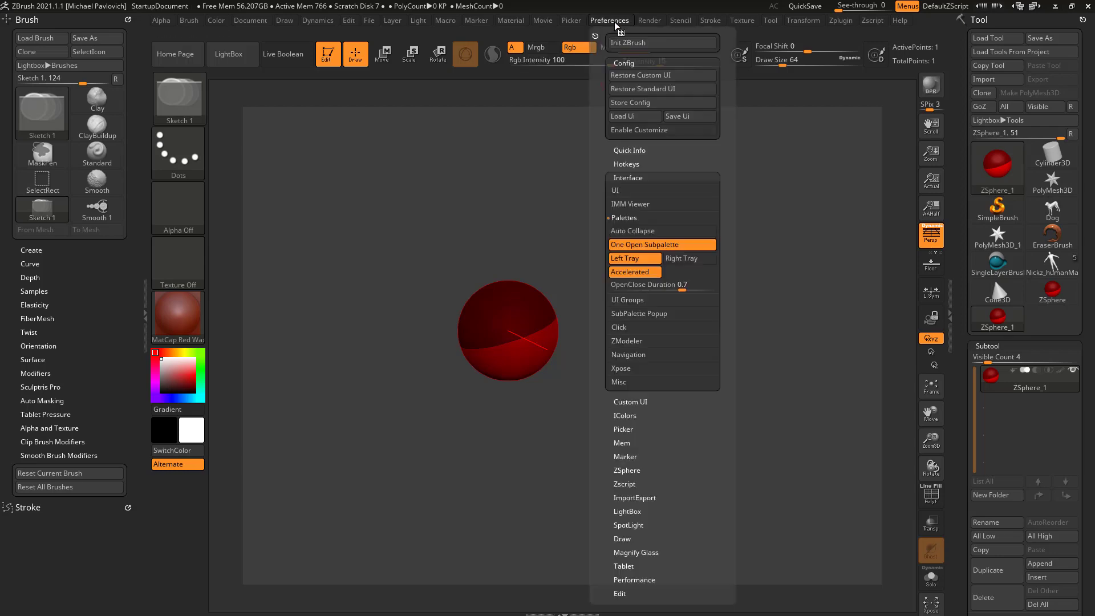
{"action": "left_click", "coordinate": [628, 259]}
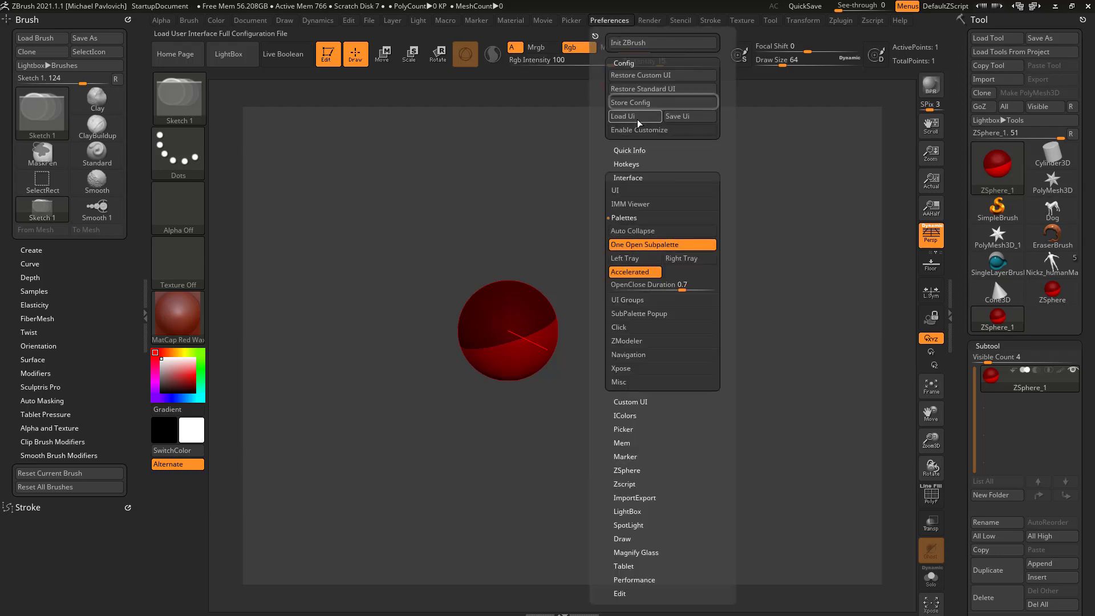
{"action": "left_click", "coordinate": [649, 103]}
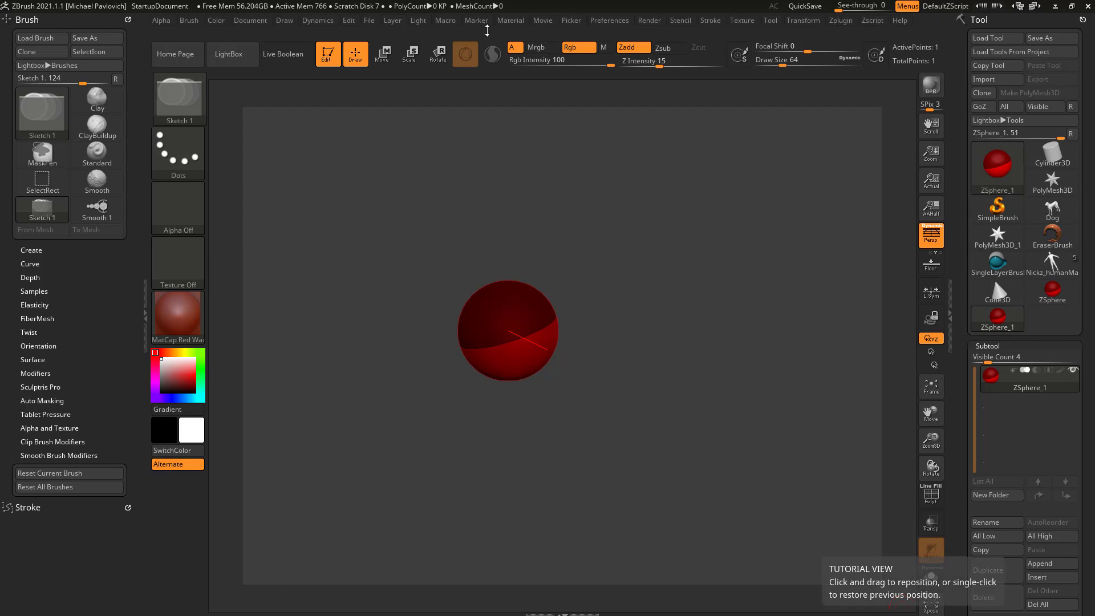
Scroll the right tray and collapse, then re-expand, the Tool palette's Subtool subpalette
{"action": "left_click", "coordinate": [604, 21]}
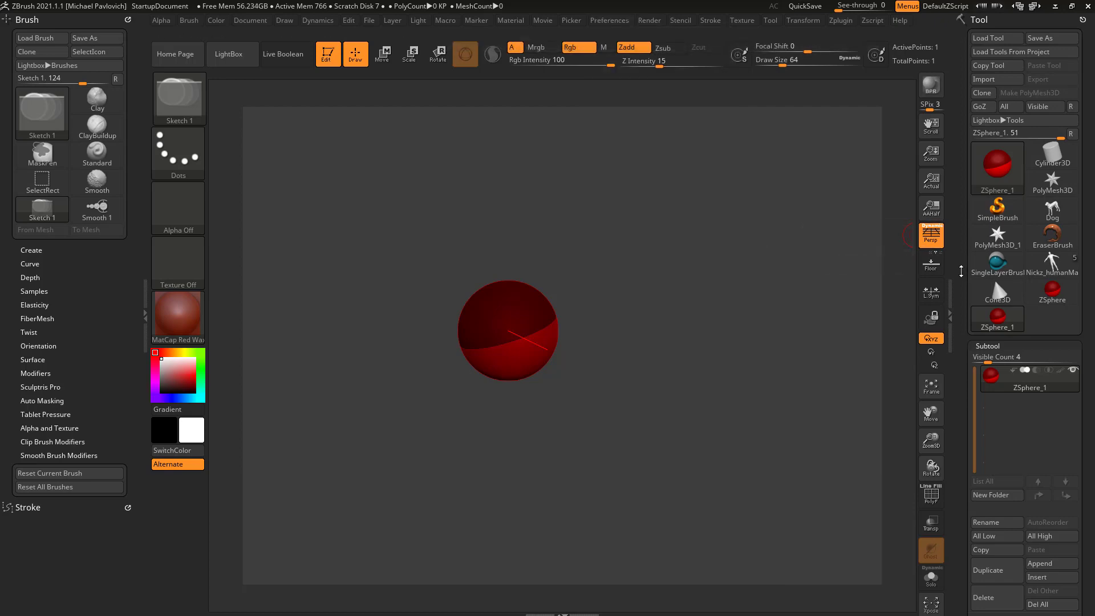
{"action": "left_click_drag", "start_coordinate": [961, 271], "coordinate": [960, 134]}
{"action": "scroll", "coordinate": [964, 147], "scroll_direction": "up", "scroll_amount": 10}
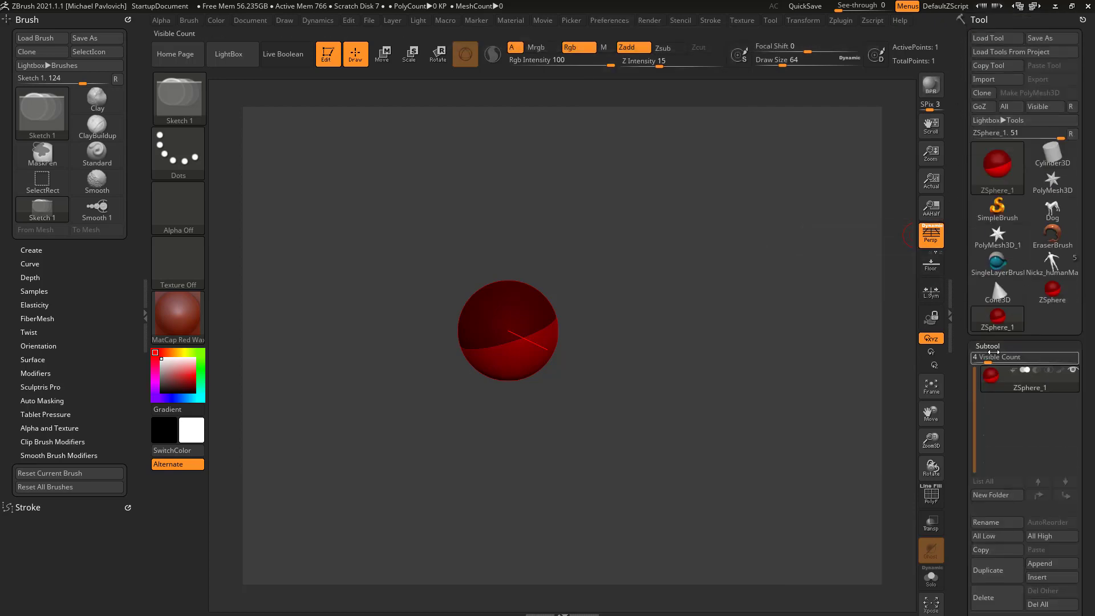
{"action": "left_click", "coordinate": [987, 346]}
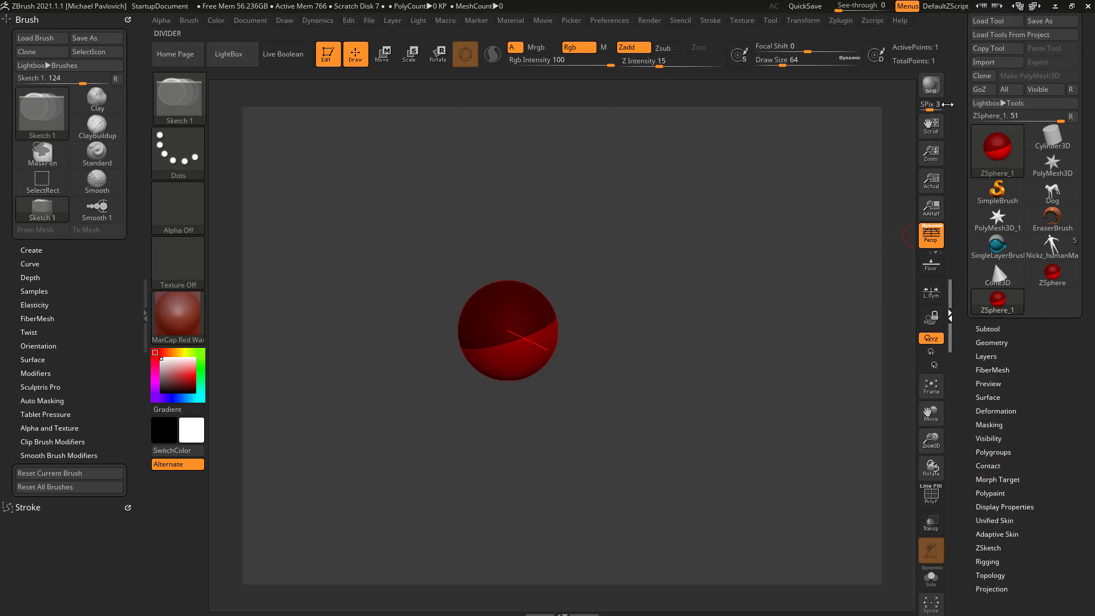
{"action": "left_click_drag", "start_coordinate": [952, 315], "coordinate": [953, 60]}
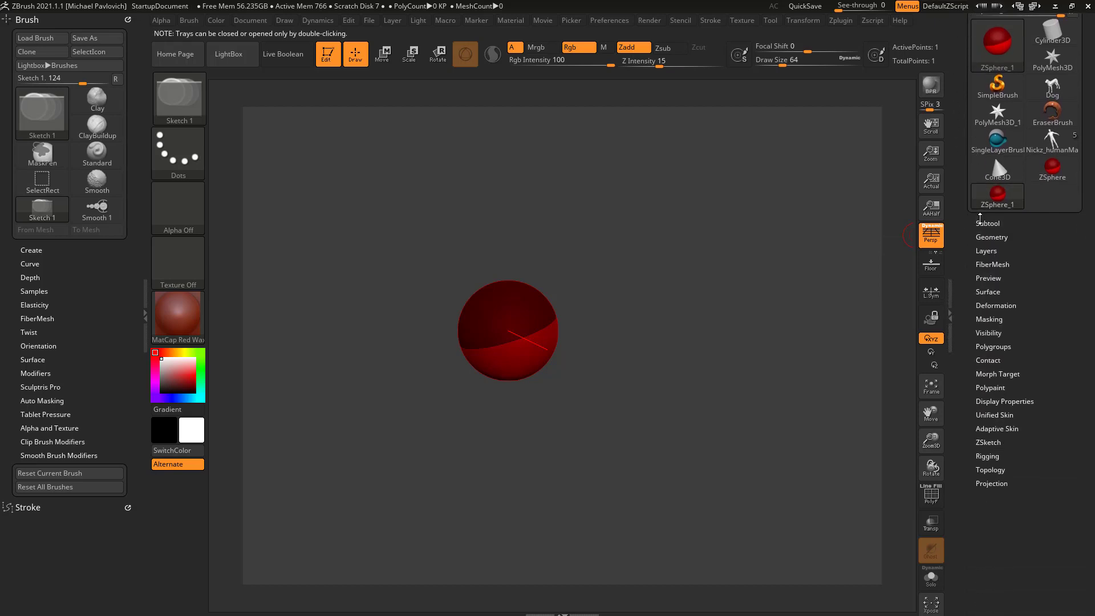
{"action": "left_click", "coordinate": [979, 220]}
{"action": "left_click_drag", "start_coordinate": [959, 225], "coordinate": [964, 131]}
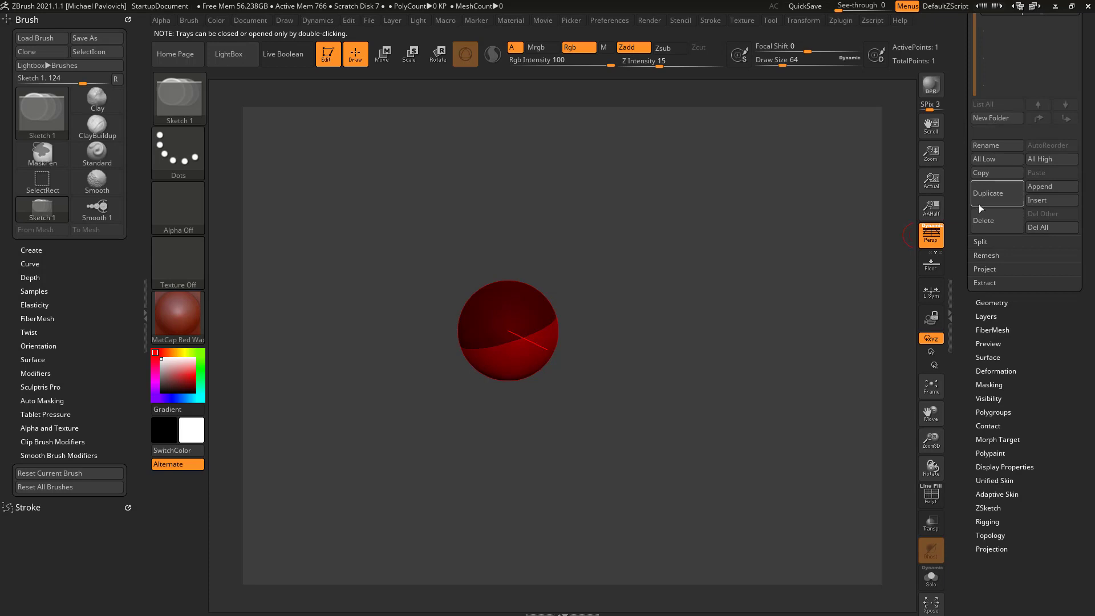
Open Geometry and, with Shift, Subtool together, then open and close Layers
{"action": "left_click", "coordinate": [998, 303]}
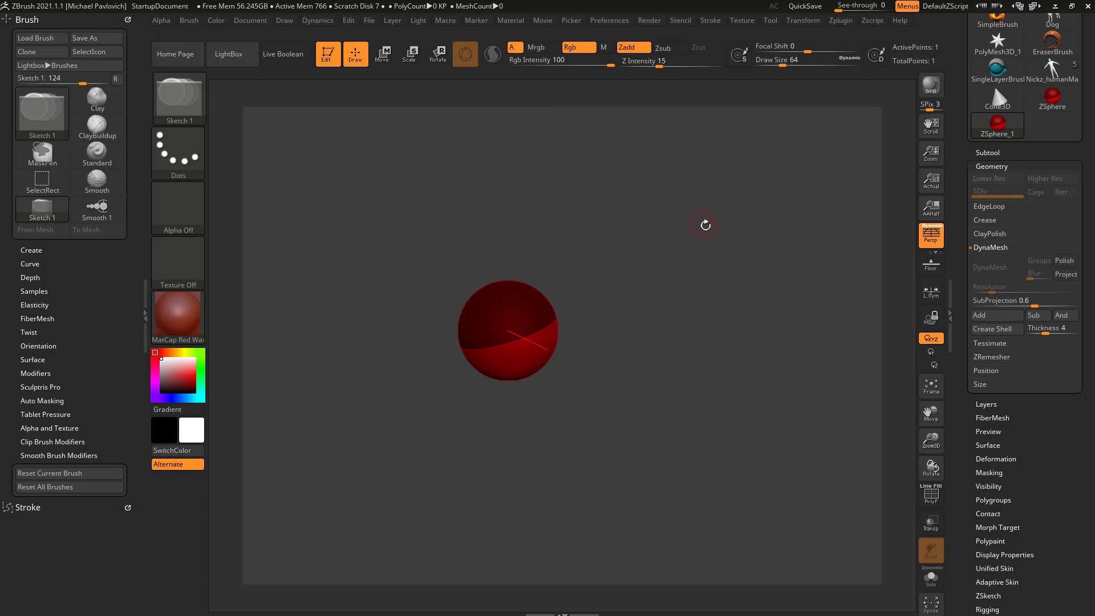
{"action": "key", "text": "shift"}
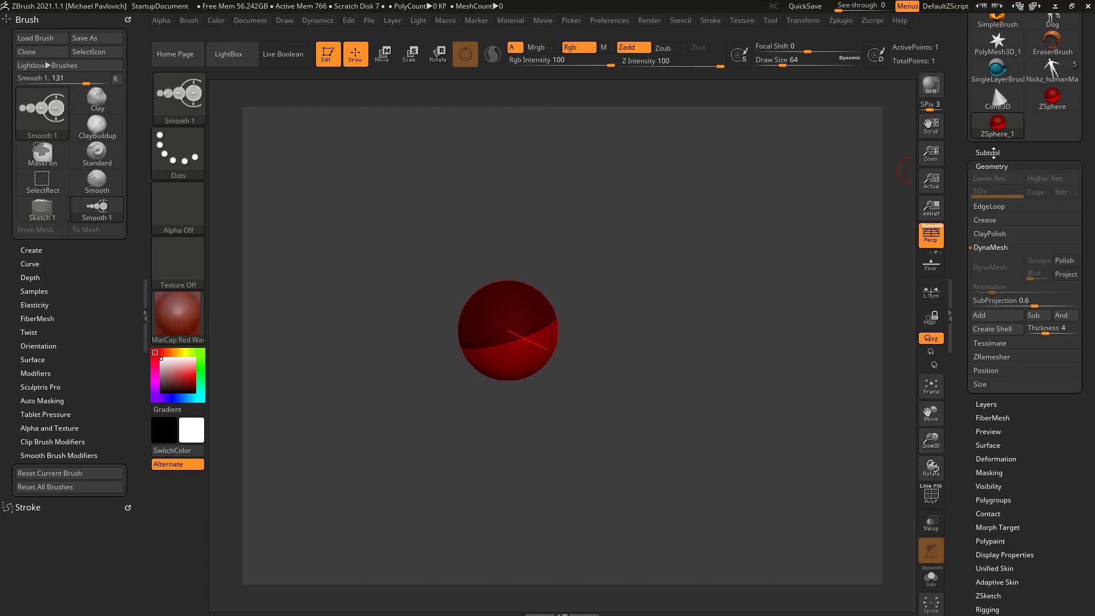
{"action": "left_click", "coordinate": [995, 152], "text": "shift"}
{"action": "left_click_drag", "start_coordinate": [963, 206], "coordinate": [970, 97]}
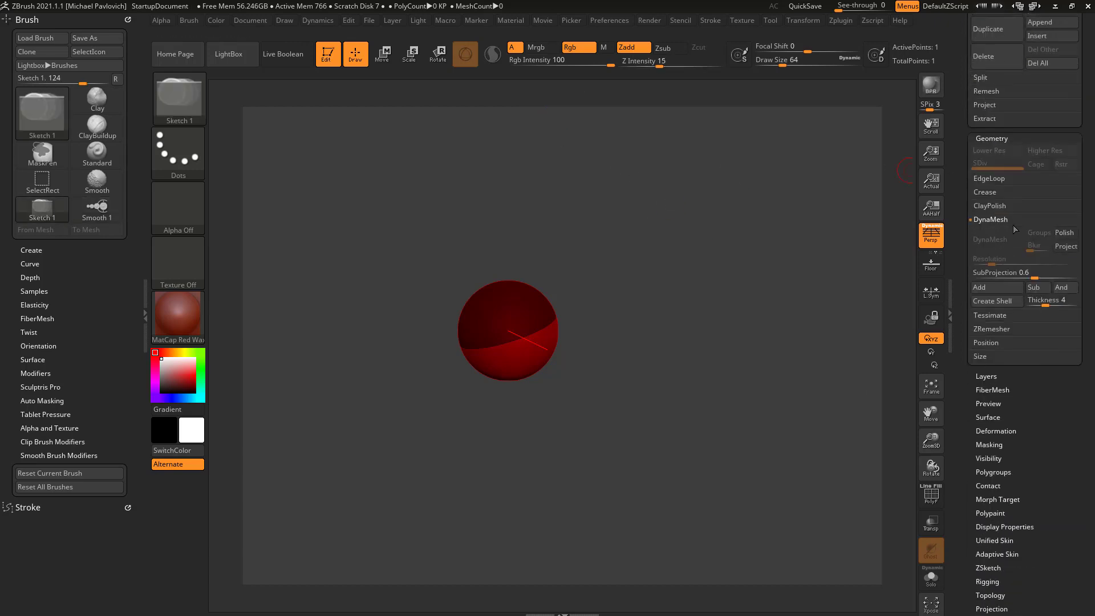
{"action": "left_click", "coordinate": [993, 392]}
{"action": "left_click", "coordinate": [994, 377]}
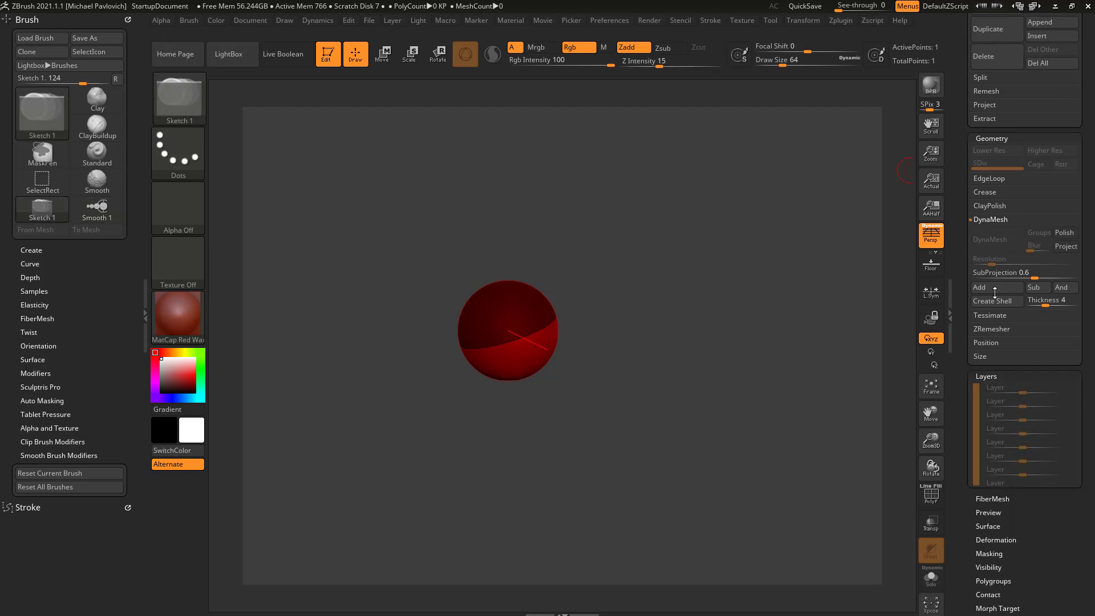
Collapse Geometry and Subtool, then turn on One Open Subpalette in Preferences
{"action": "left_click", "coordinate": [992, 139]}
{"action": "left_click_drag", "start_coordinate": [966, 137], "coordinate": [970, 210]}
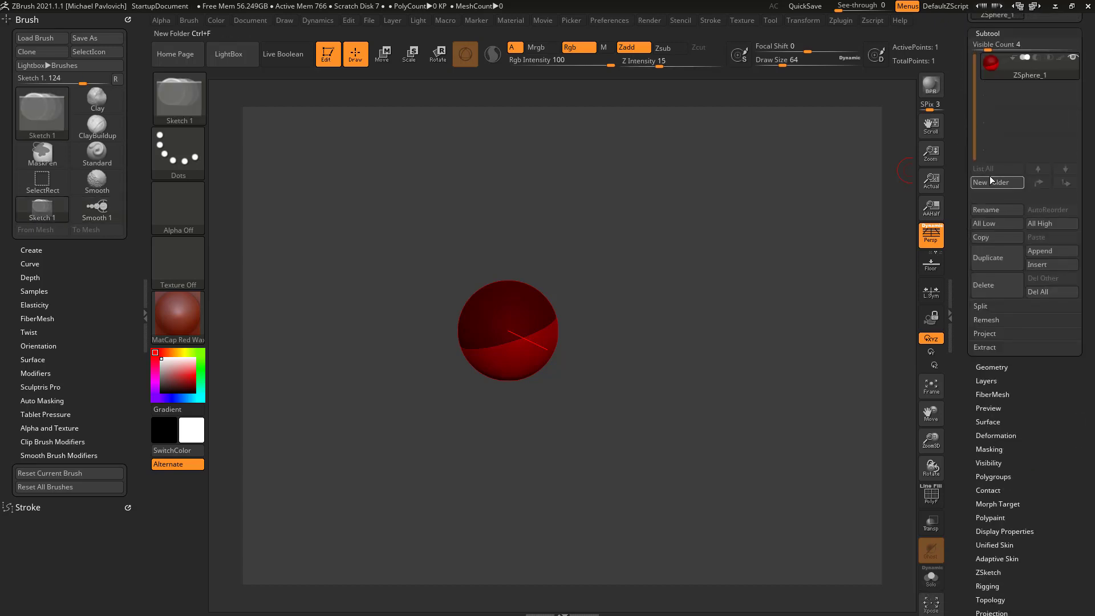
{"action": "left_click", "coordinate": [988, 33]}
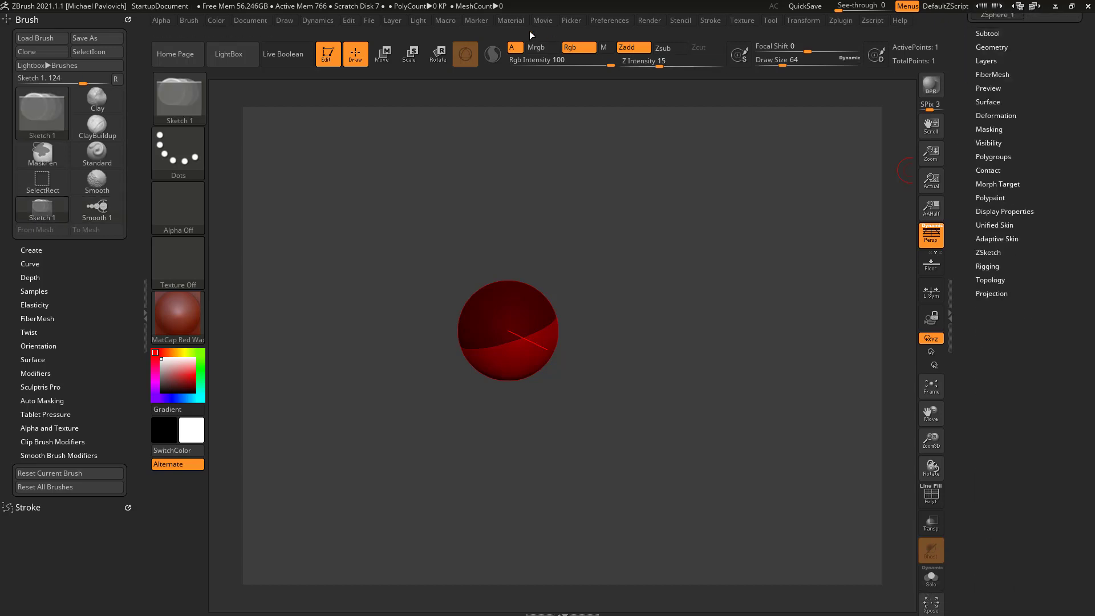
{"action": "left_click", "coordinate": [609, 21]}
{"action": "left_click_drag", "start_coordinate": [968, 183], "coordinate": [1008, 352]}
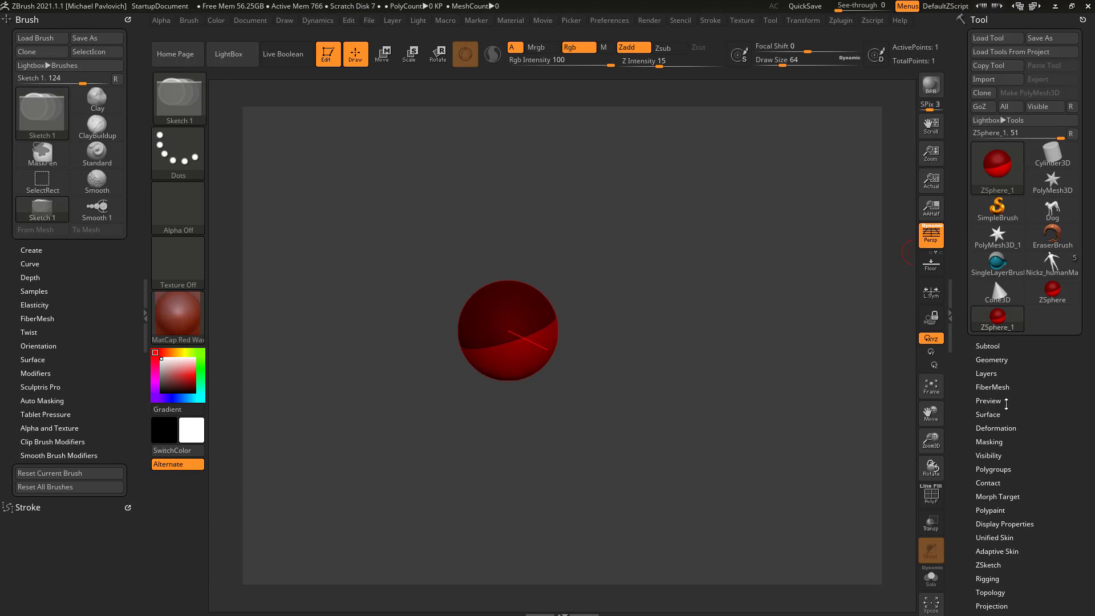